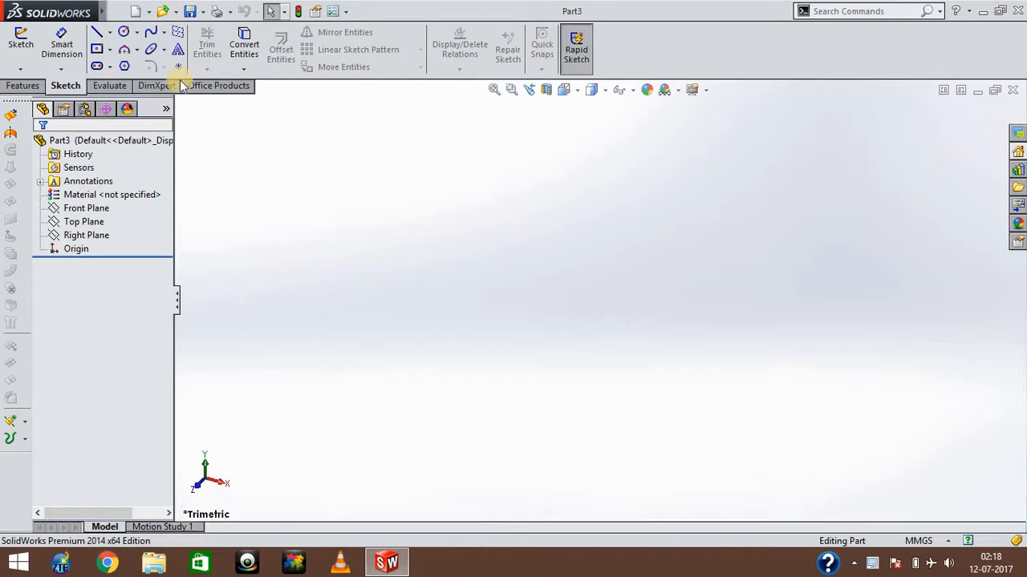
Sketch a center rectangle about 140 by 101 mm on the Top Plane, centered on the origin.
click(23, 86)
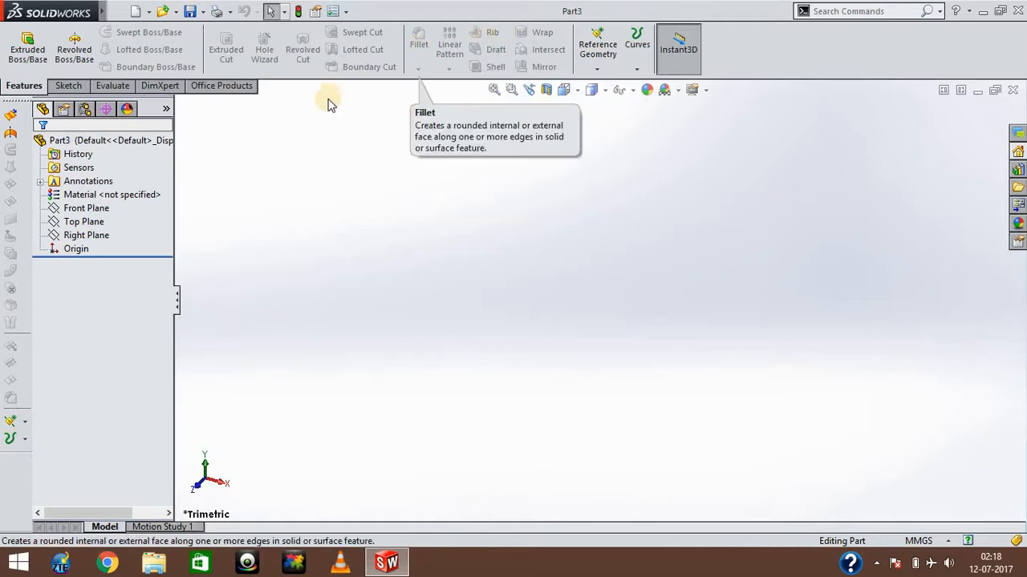
click(67, 86)
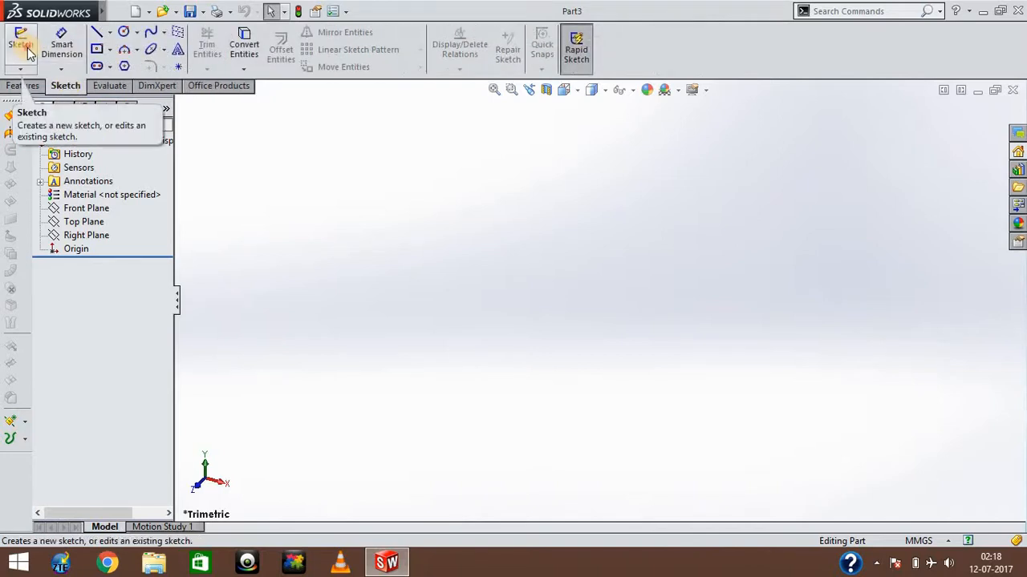
click(21, 40)
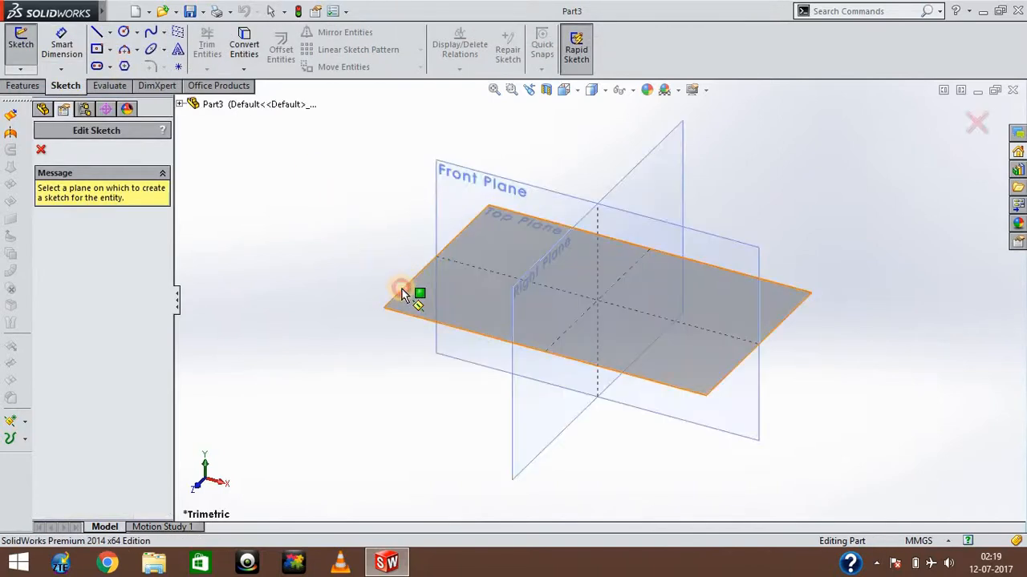
click(401, 291)
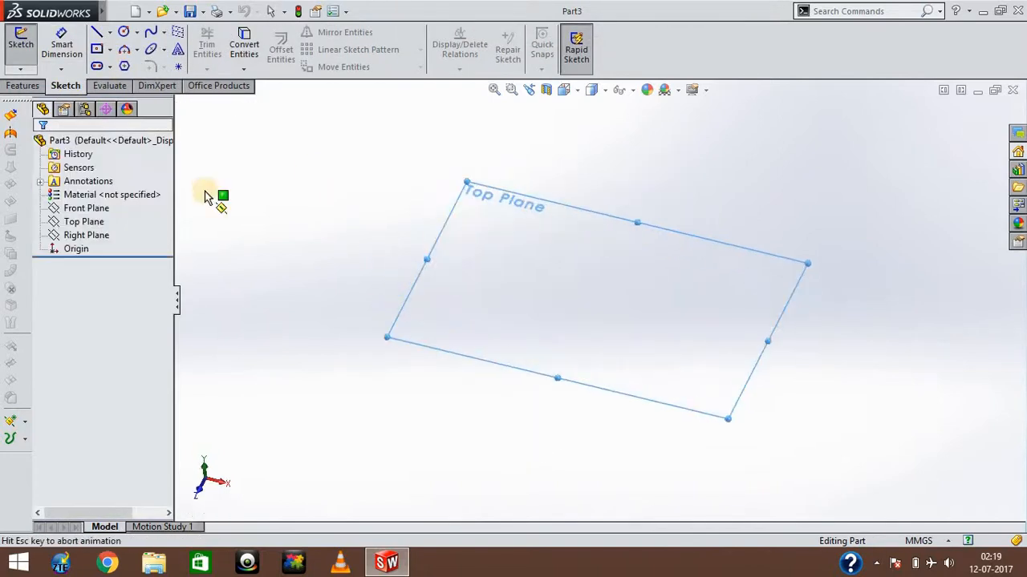
click(96, 48)
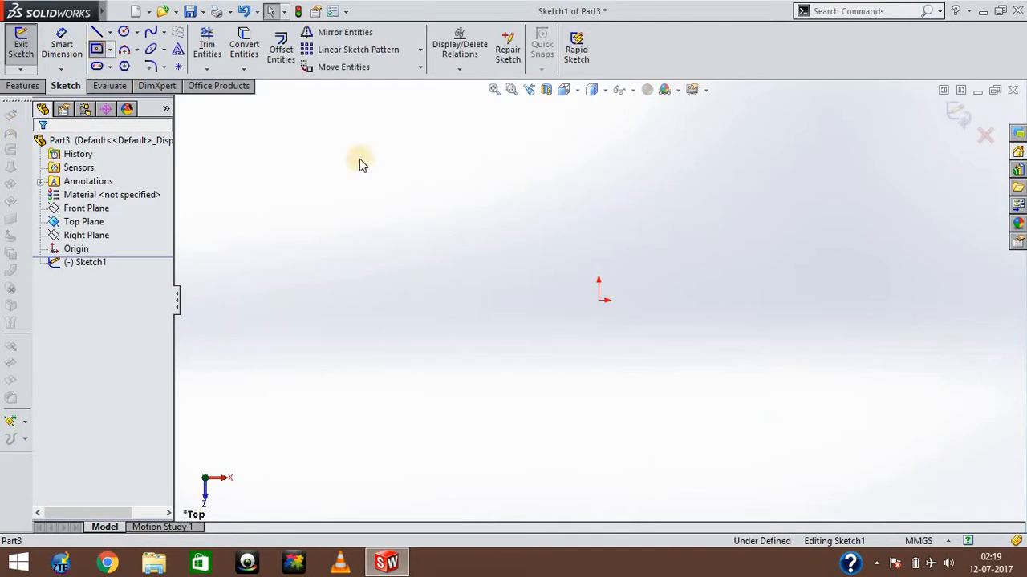
click(597, 298)
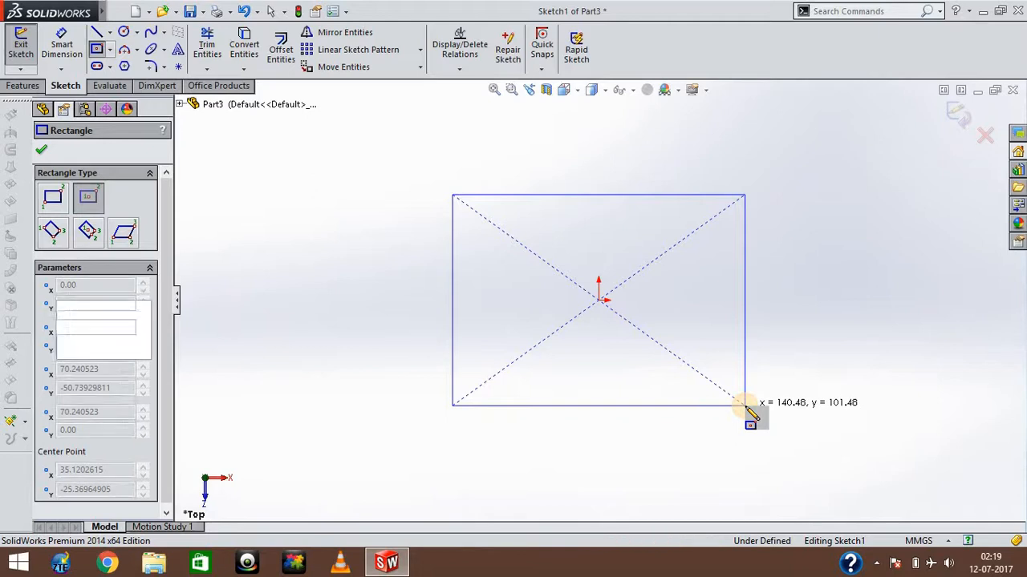
click(745, 406)
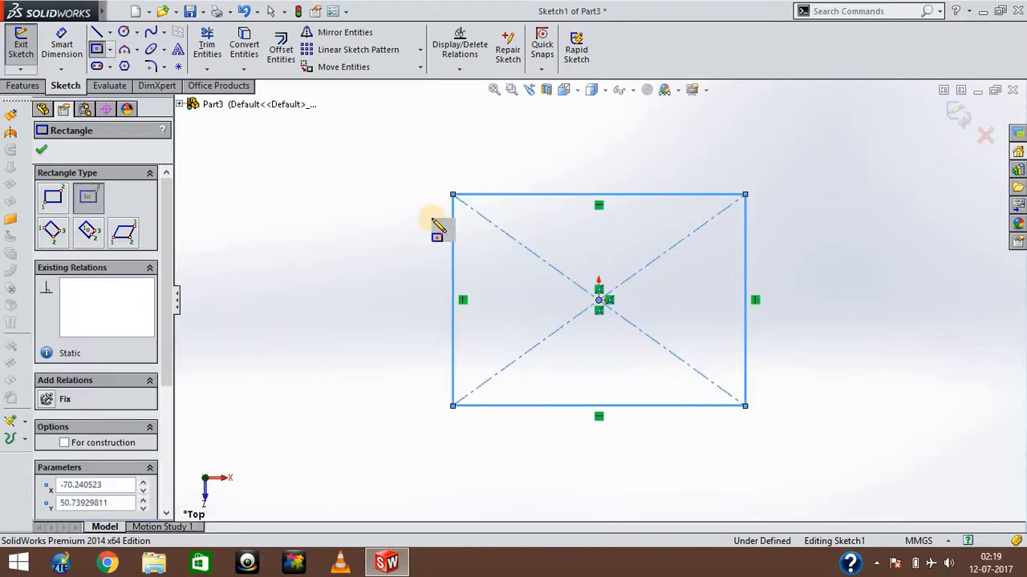
Dimension the rectangle's vertical and horizontal sides to 100 mm each.
click(61, 44)
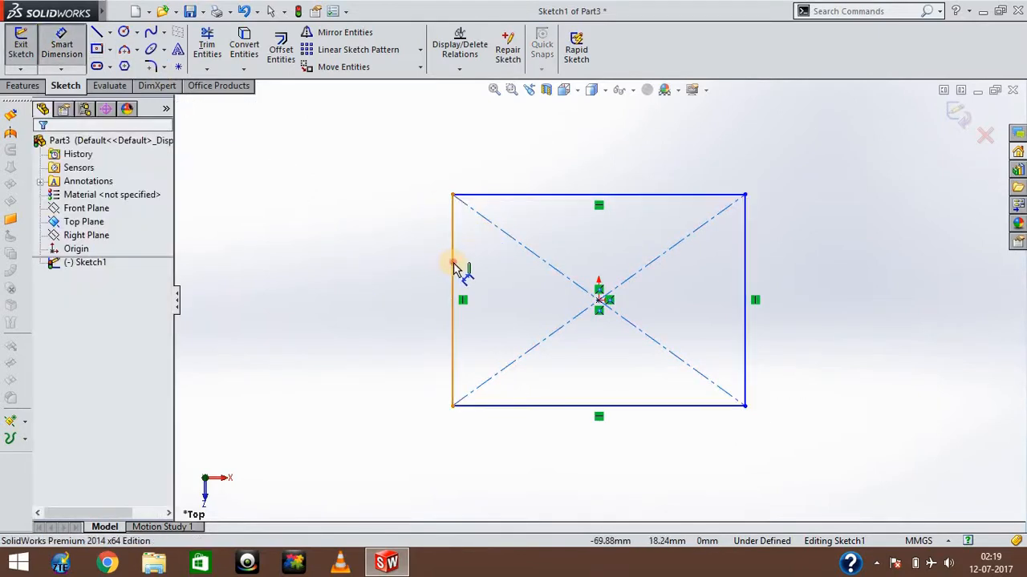
click(451, 265)
click(409, 279)
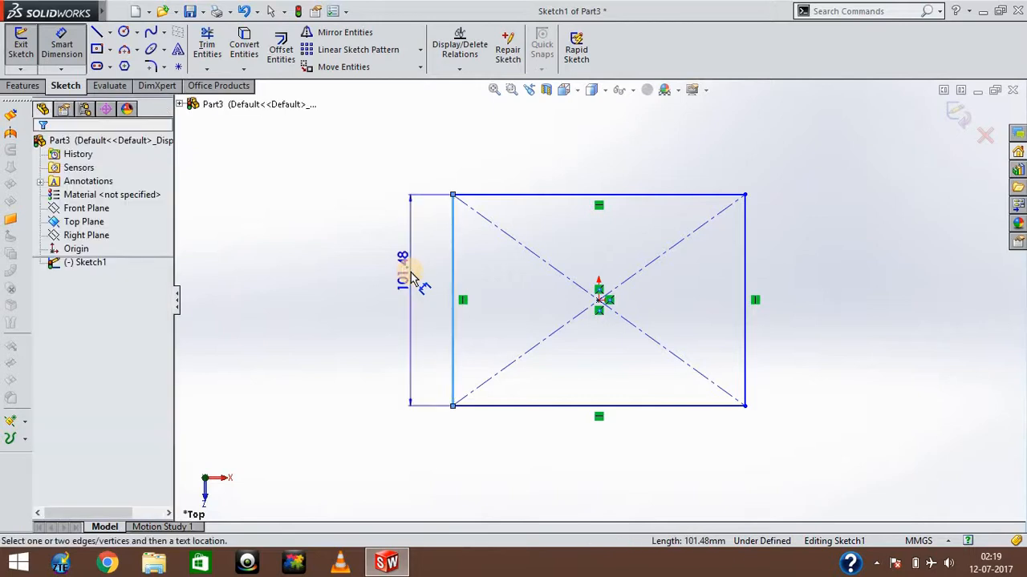
text(100)
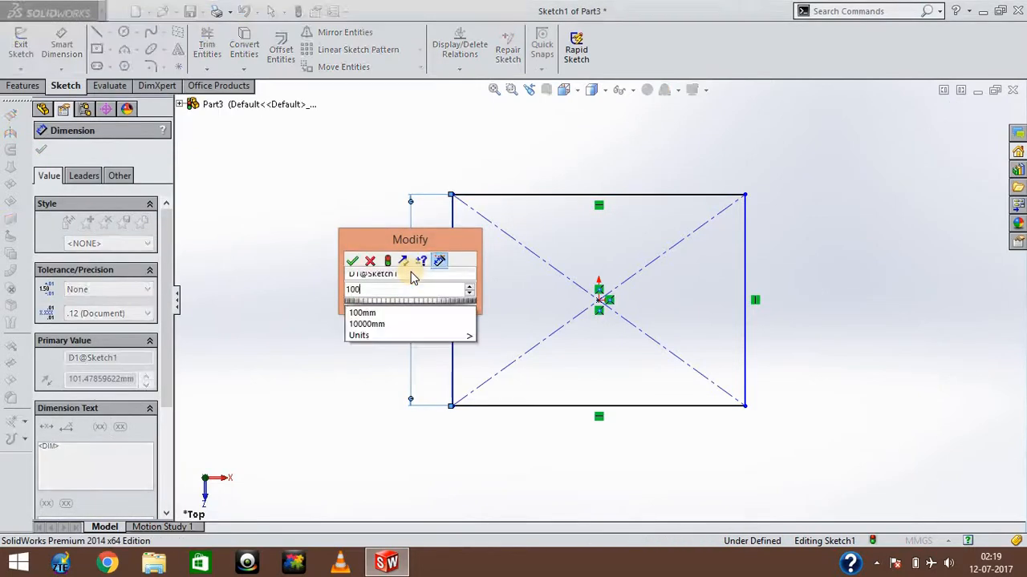
key(Return)
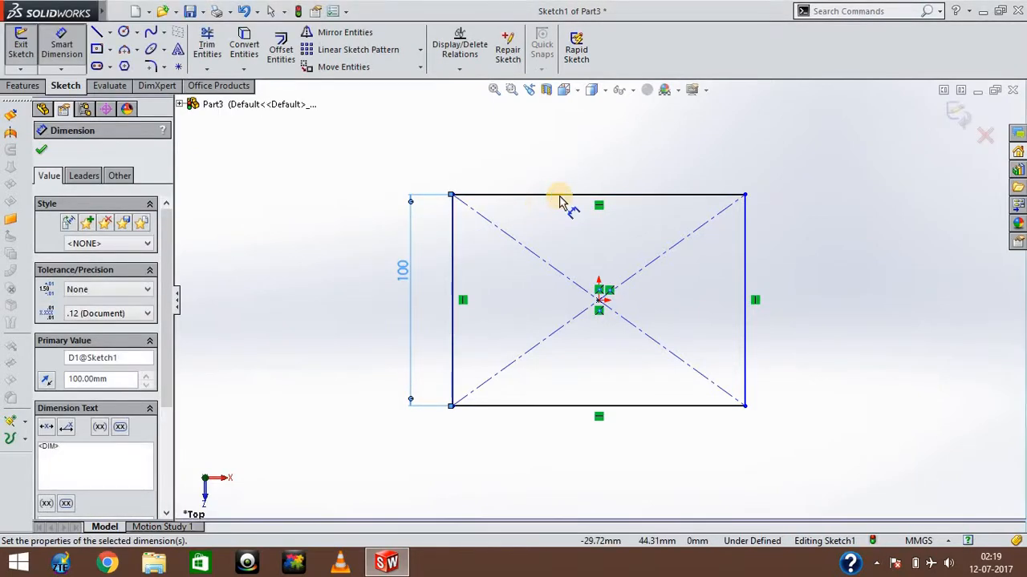
click(561, 195)
click(584, 168)
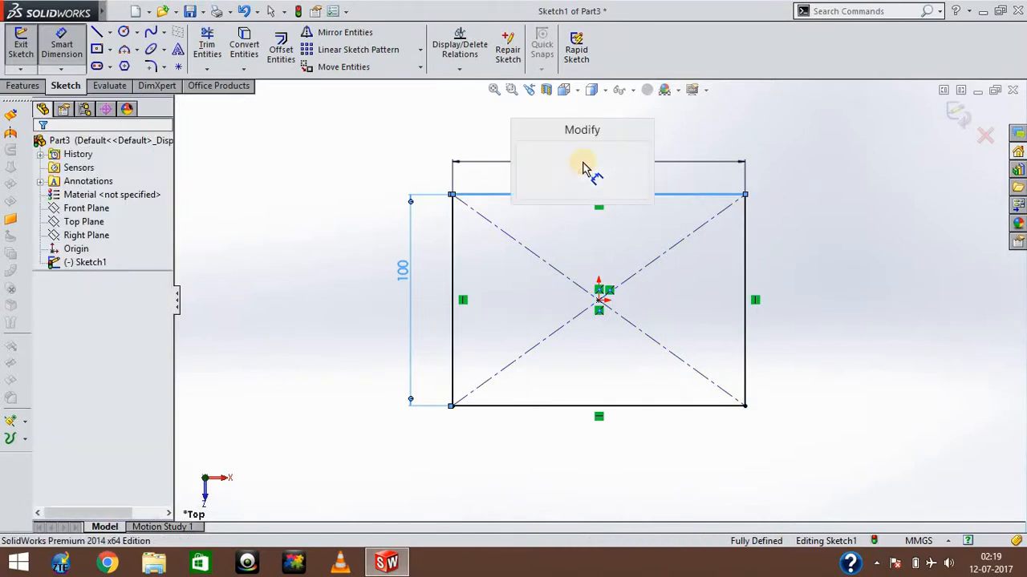
text(100)
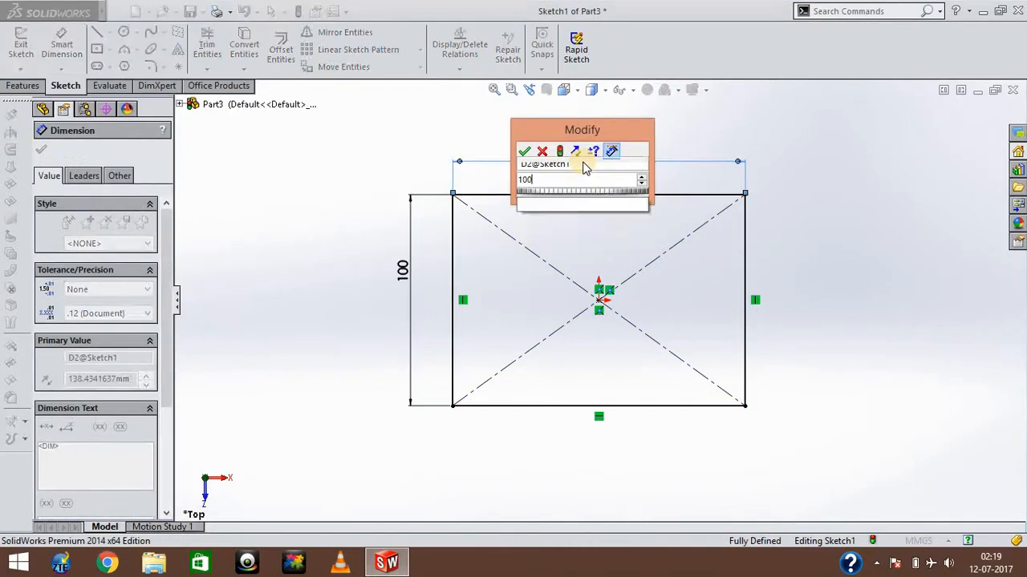
key(Return)
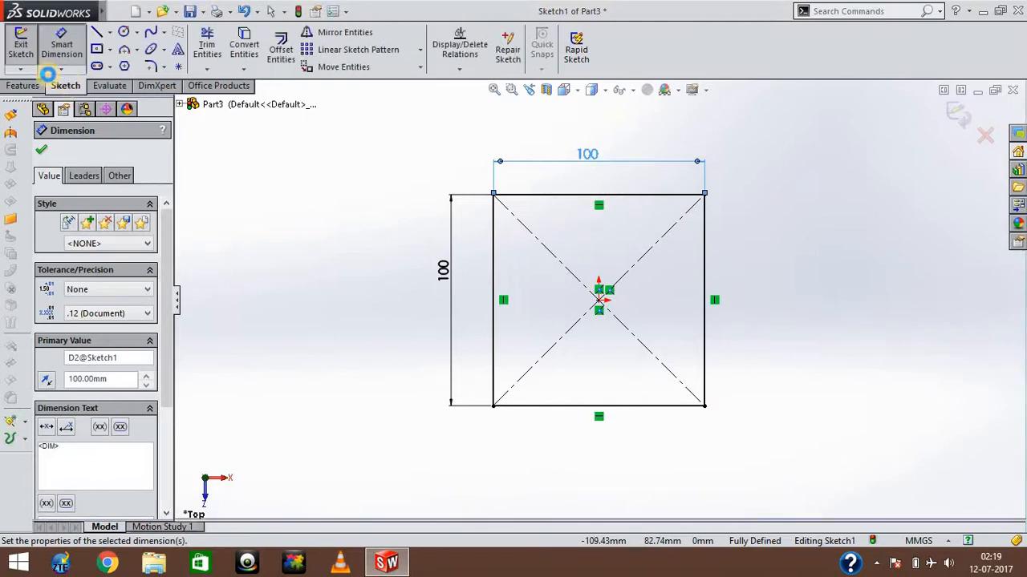
Extrude the square profile as a blind boss 10 mm deep.
click(24, 86)
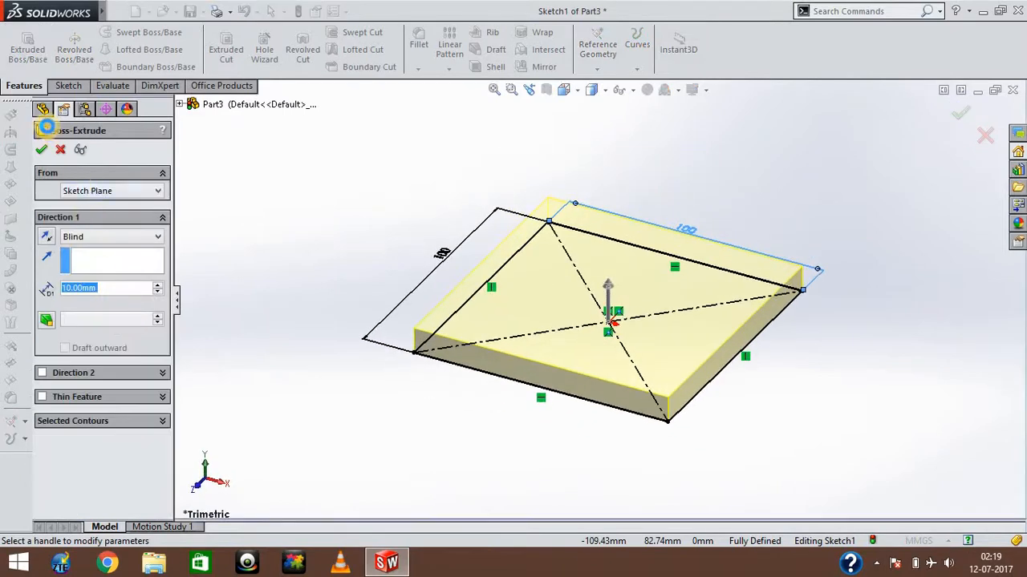
click(40, 148)
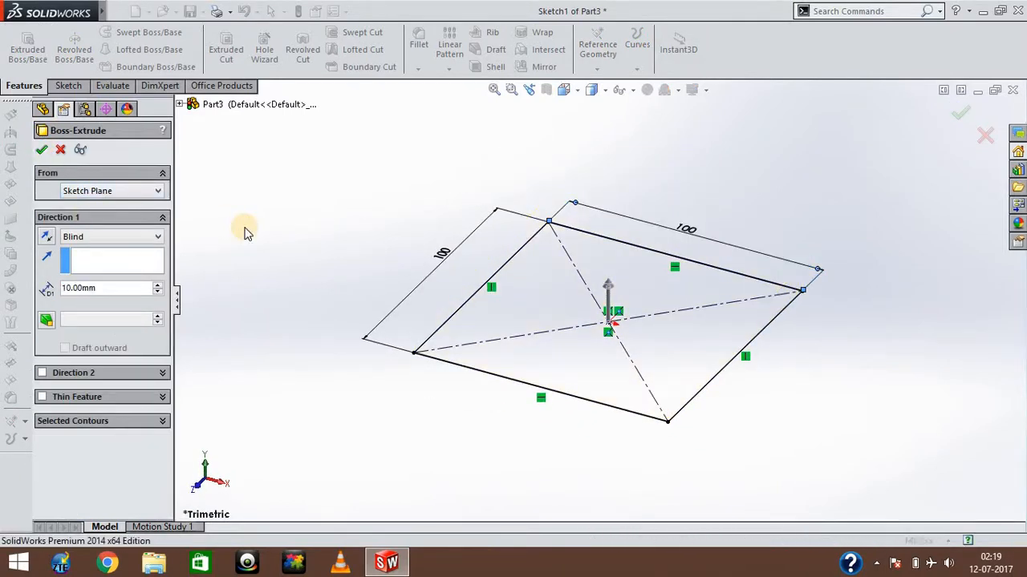
click(245, 232)
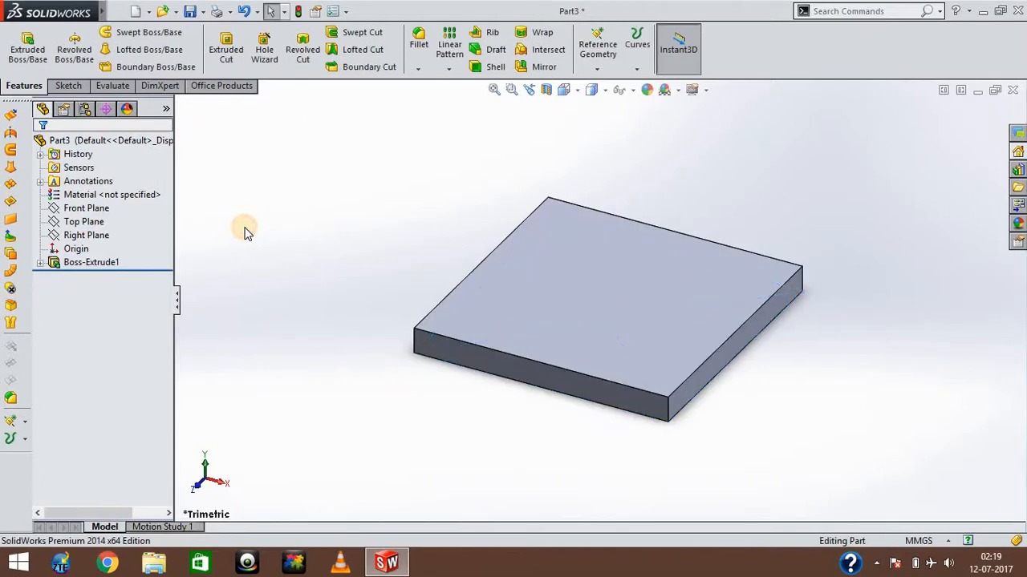
Examine the plate from steeper and shallower viewing angles.
key(Down)
key(Down)
key(Up)
key(Up)
key(Down)
key(Up)
key(Down)
key(Up)
key(Down)
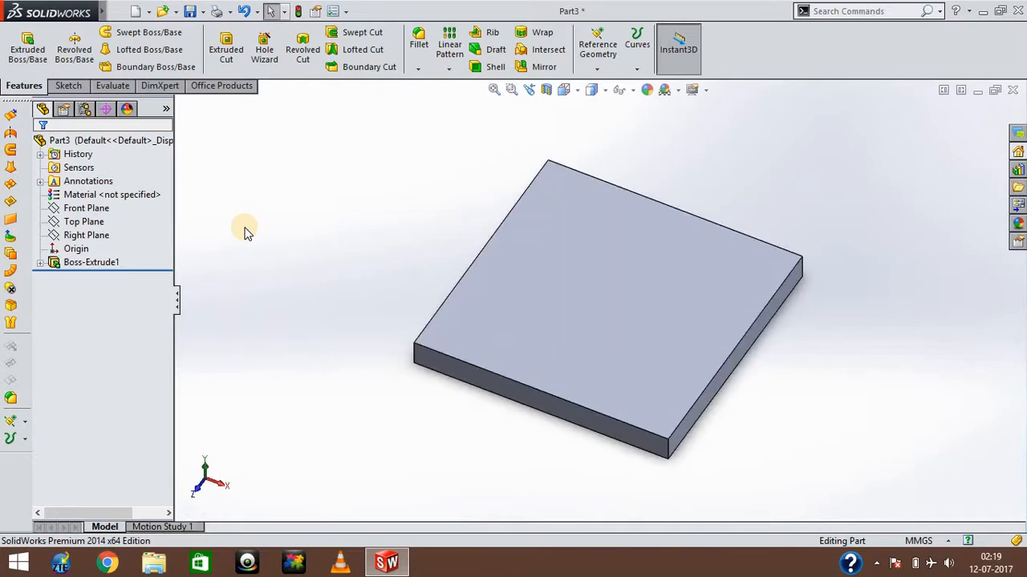
key(Up)
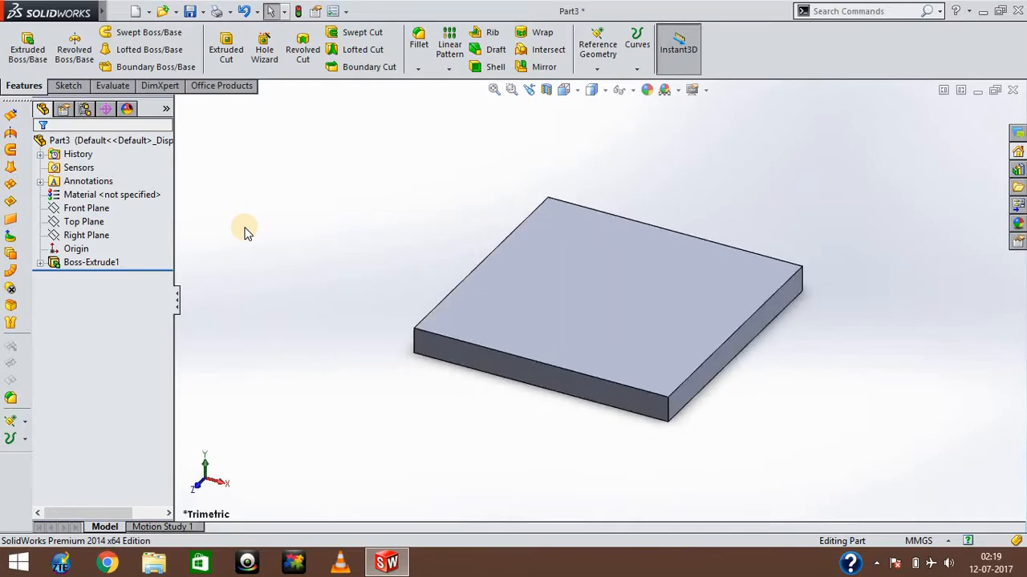
key(Up)
key(Down)
key(Down)
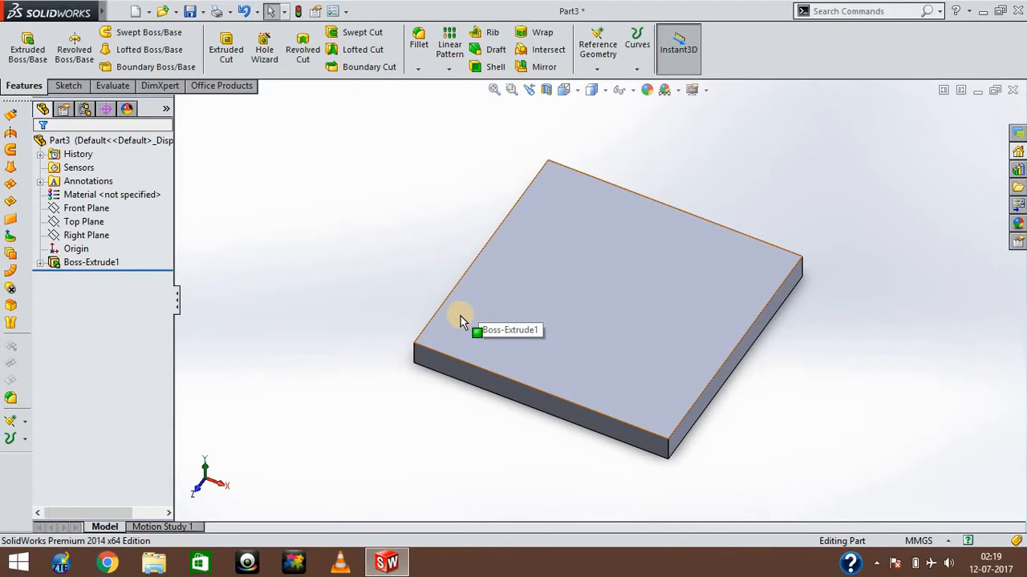
Start a new sketch on the plate's top face.
right_click(567, 273)
click(553, 209)
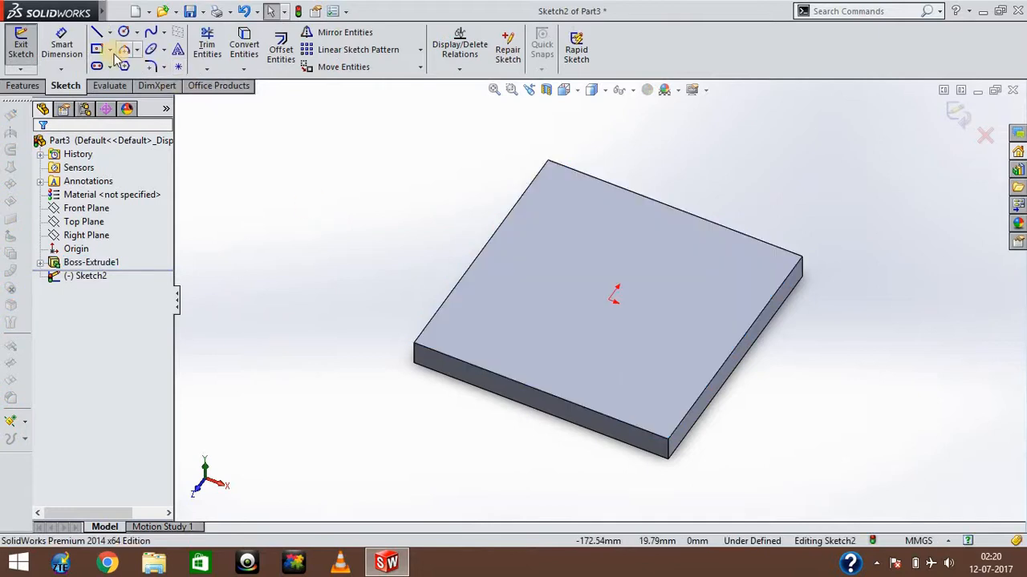
click(98, 53)
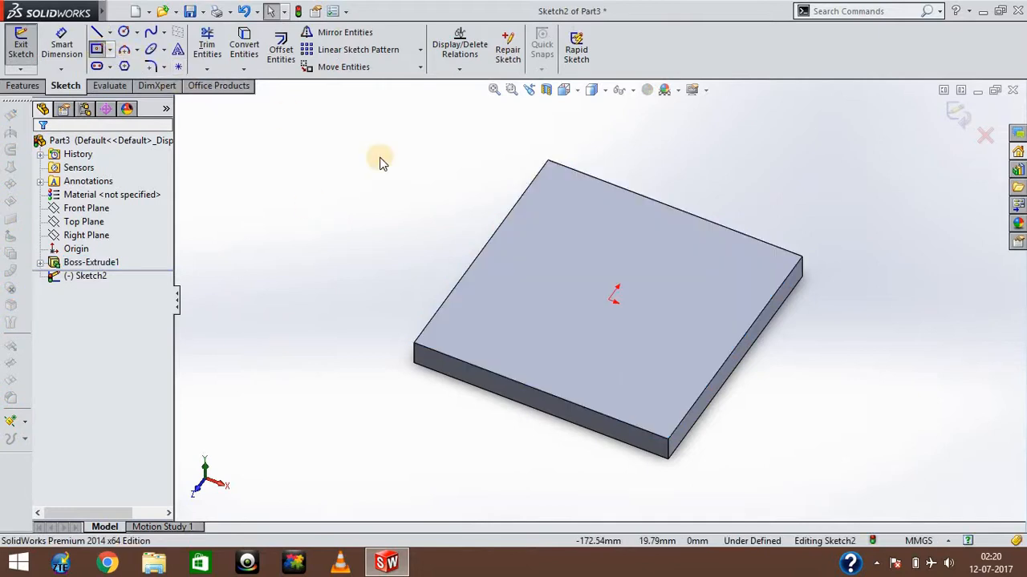
click(415, 346)
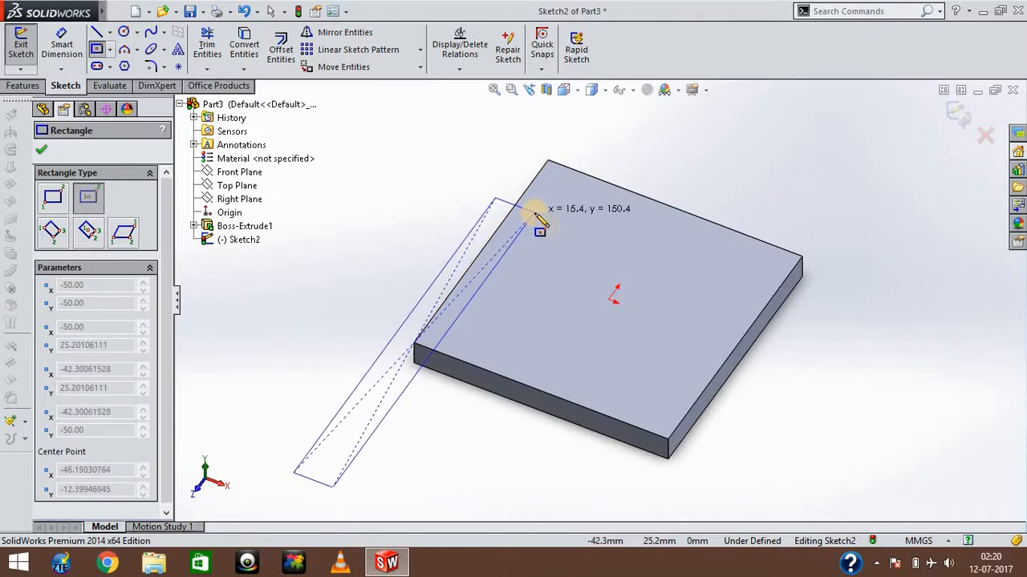
key(Escape)
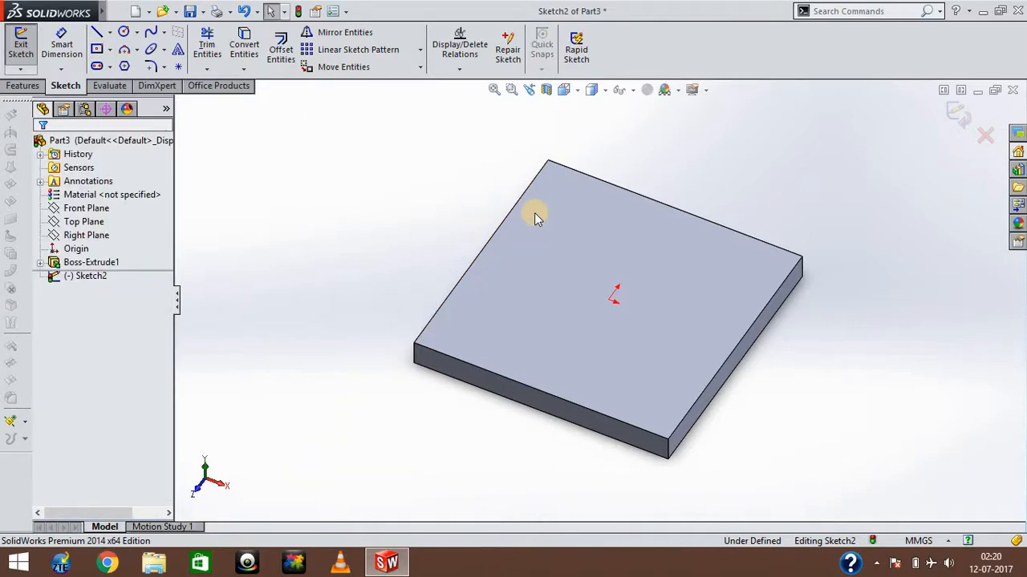
Sketch a corner rectangle about 9 mm wide along the full length of the top face's left edge.
click(97, 50)
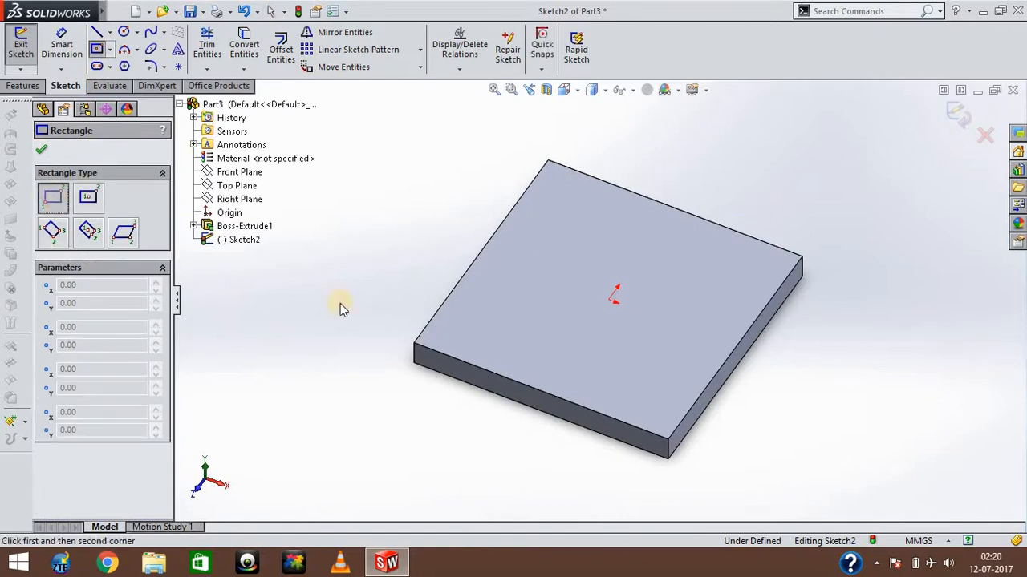
click(416, 345)
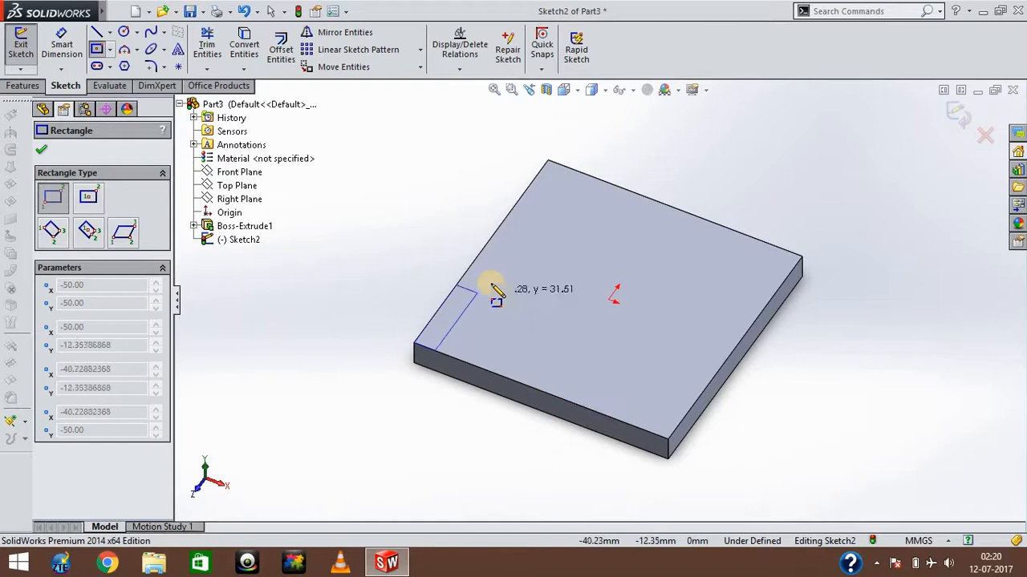
click(571, 169)
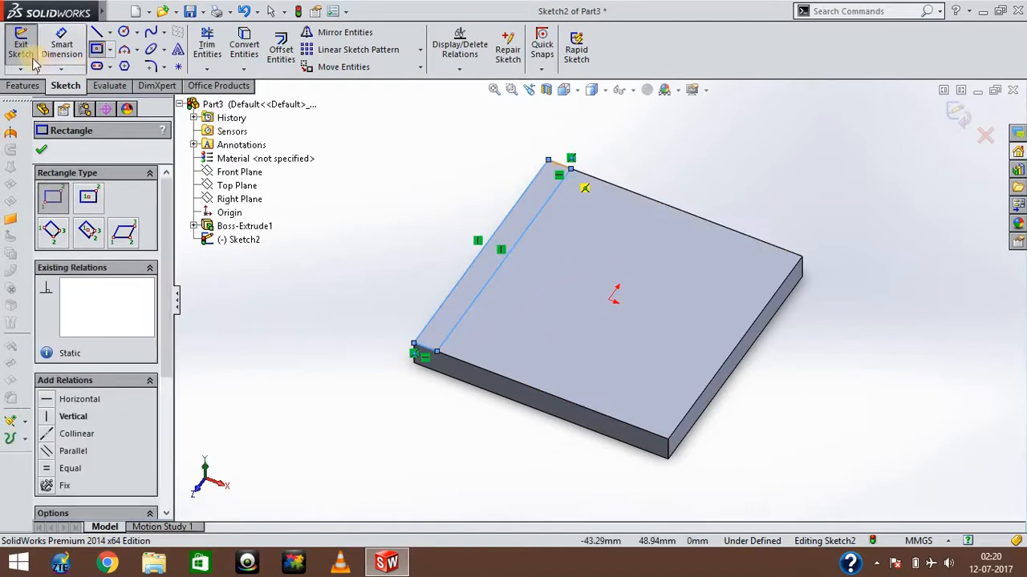
Dimension the narrow rectangle's short front side to 10 mm.
click(60, 42)
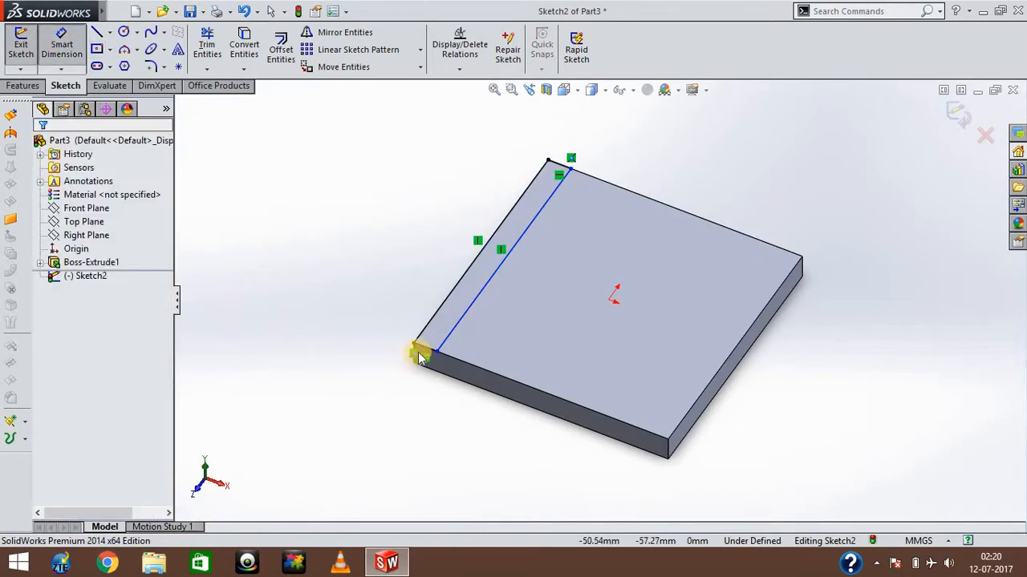
click(426, 354)
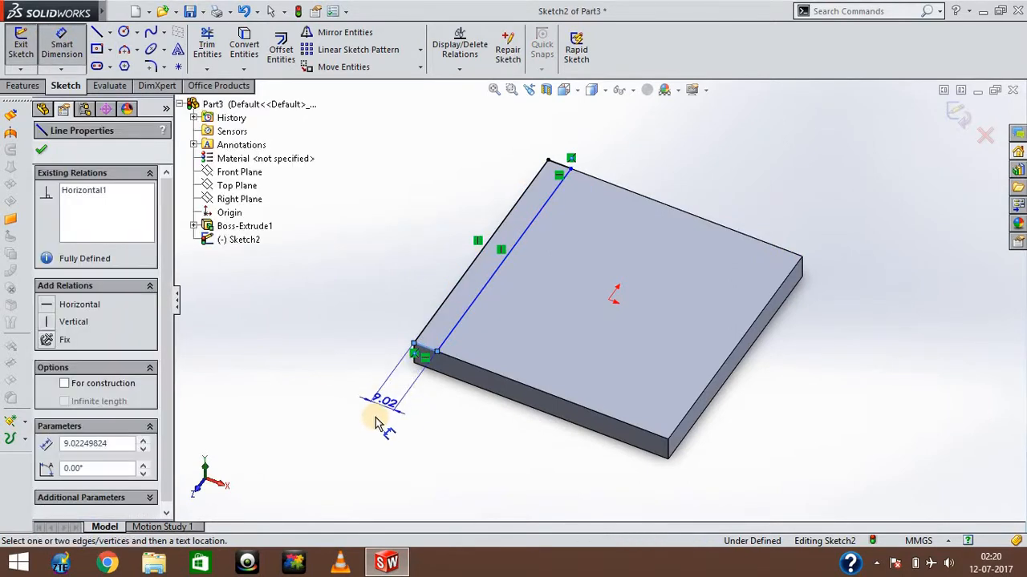
click(375, 424)
text(10)
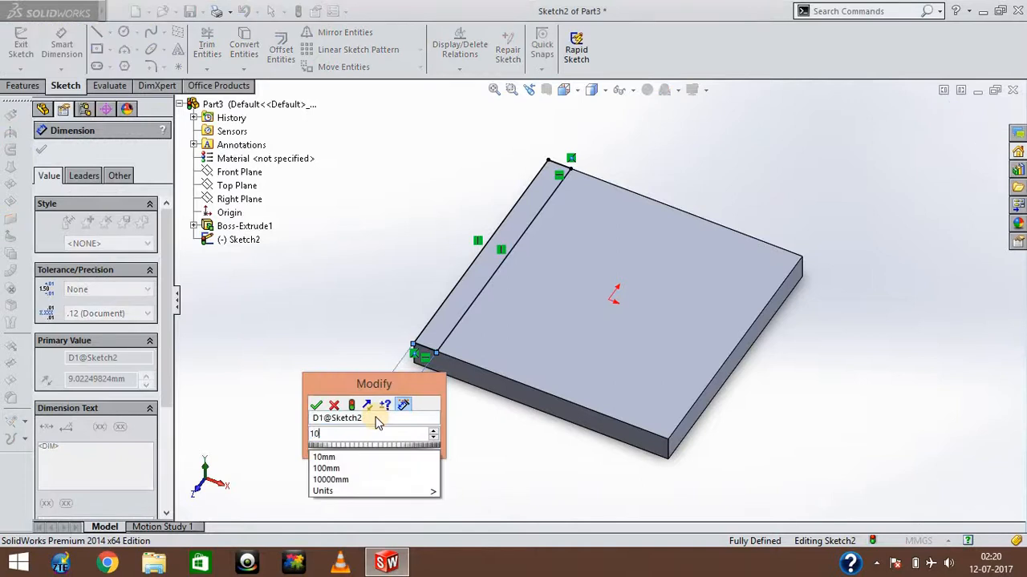
key(Return)
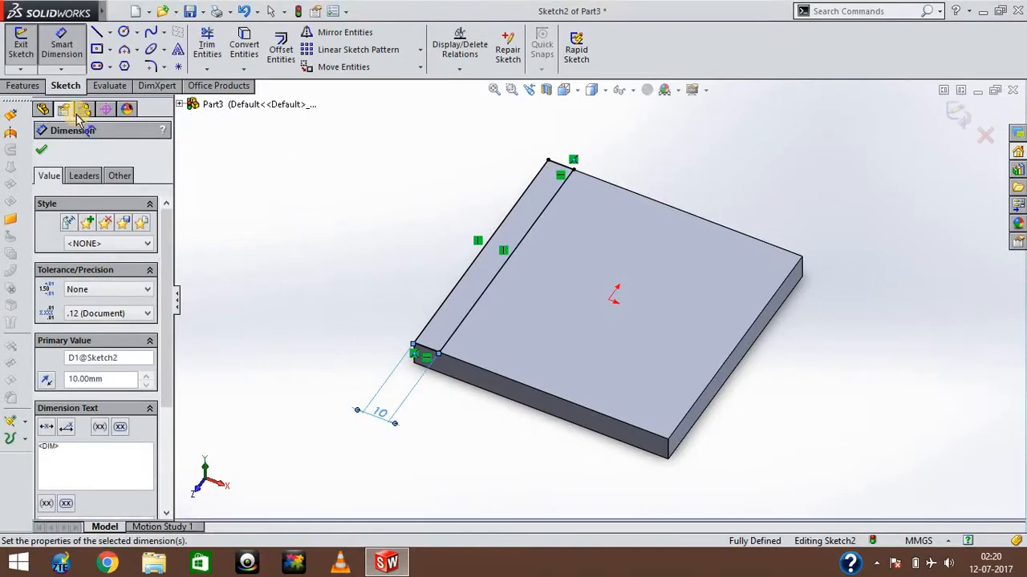
Extrude the narrow rectangle upward by a blind depth of 100 mm to form the upright wall.
click(20, 86)
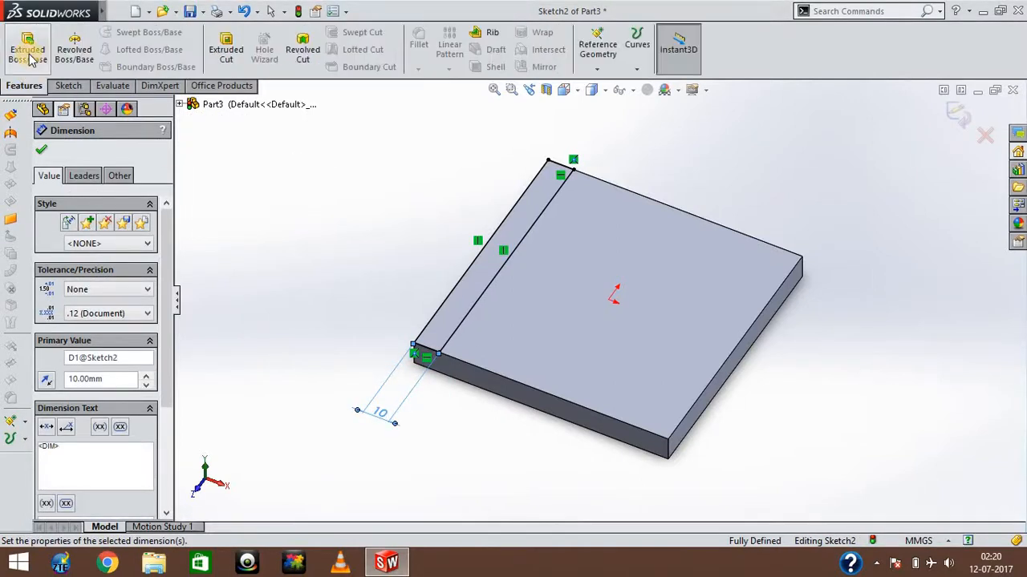
click(28, 49)
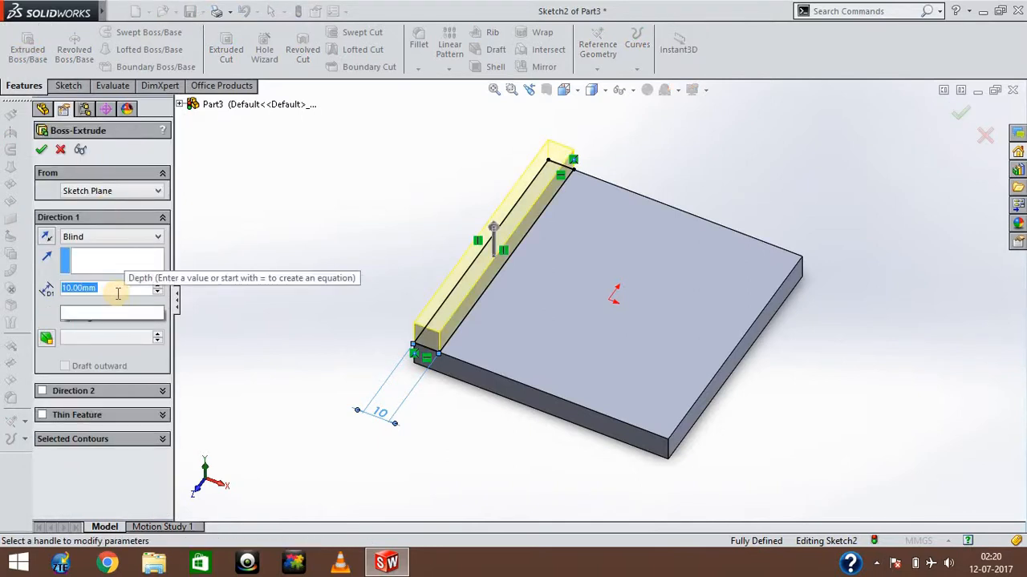
text(50)
key(BackSpace)
key(BackSpace)
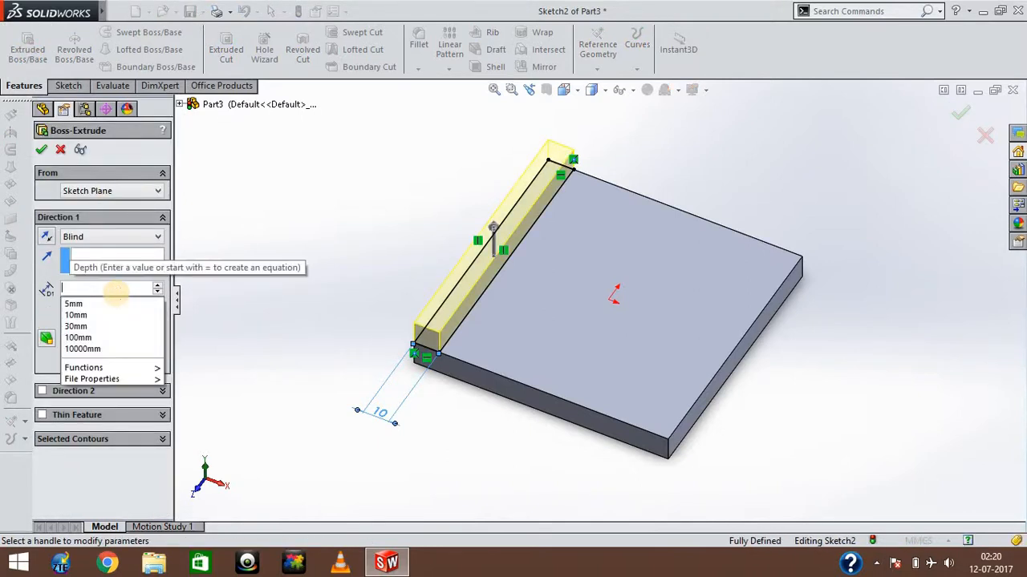
text(100)
key(Return)
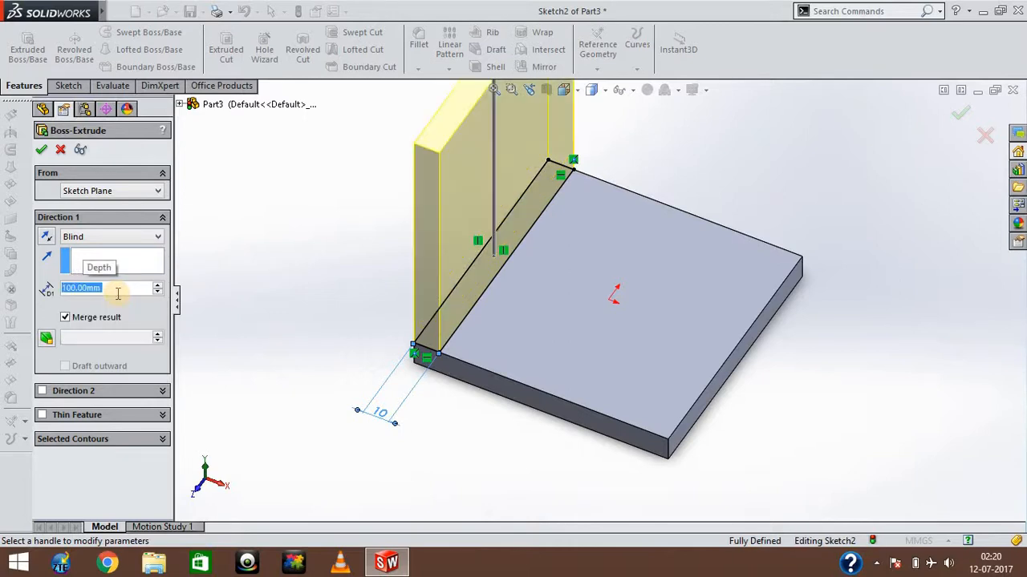
click(40, 149)
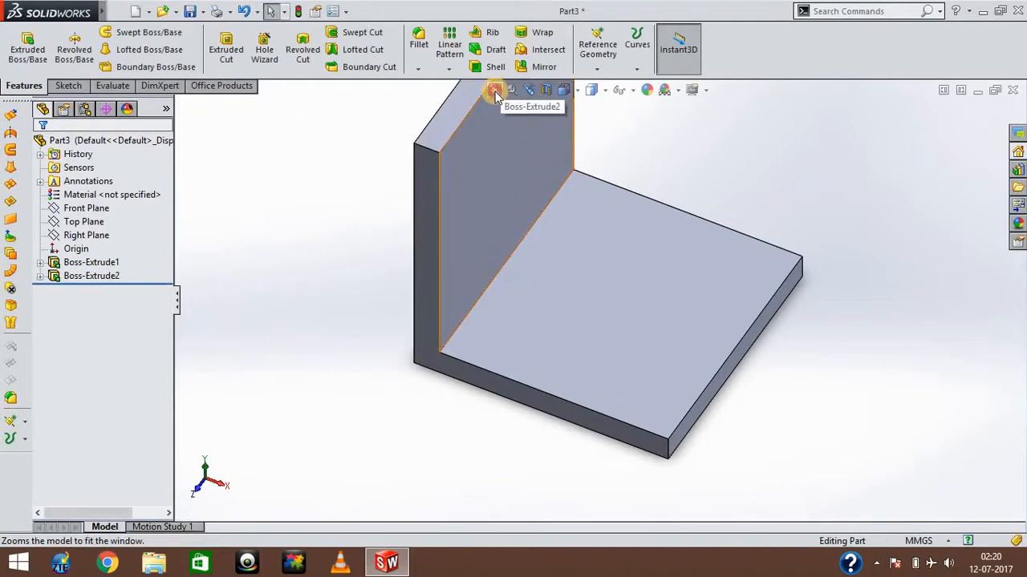
click(497, 88)
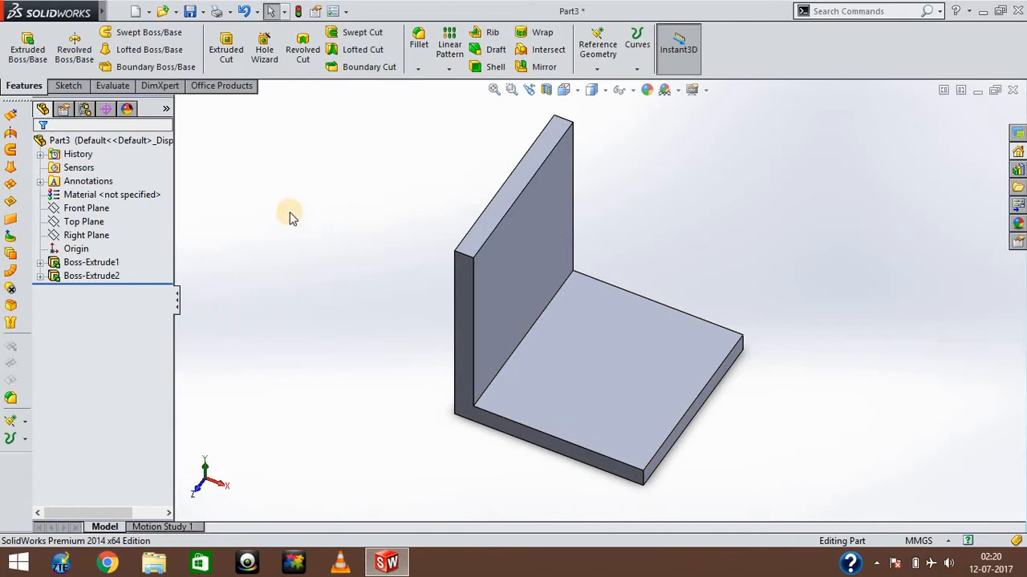
Create a reference plane through the wall's inner top edge and the base plate's opposite outer top edge.
click(66, 86)
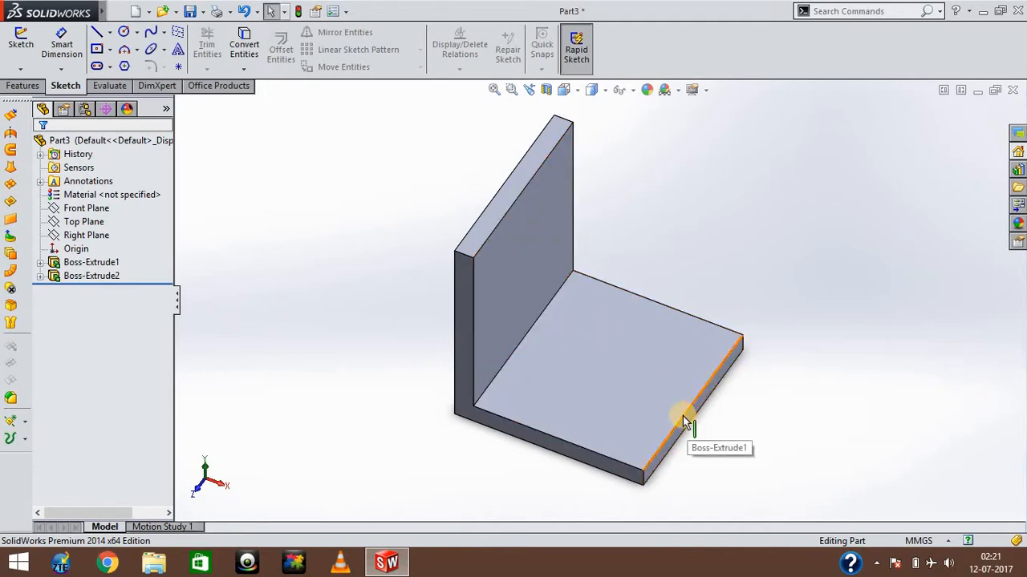
click(24, 85)
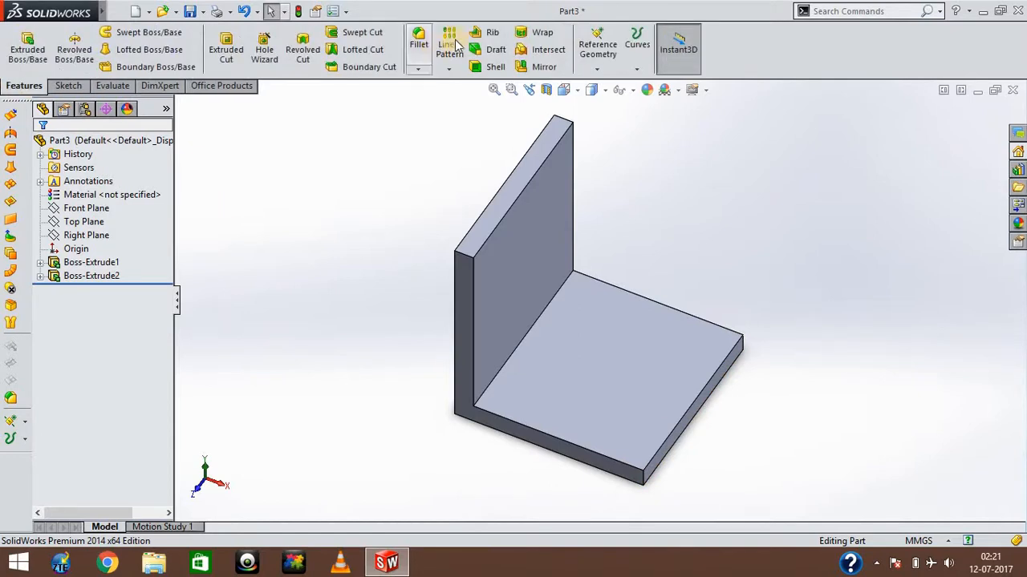
click(590, 50)
click(603, 84)
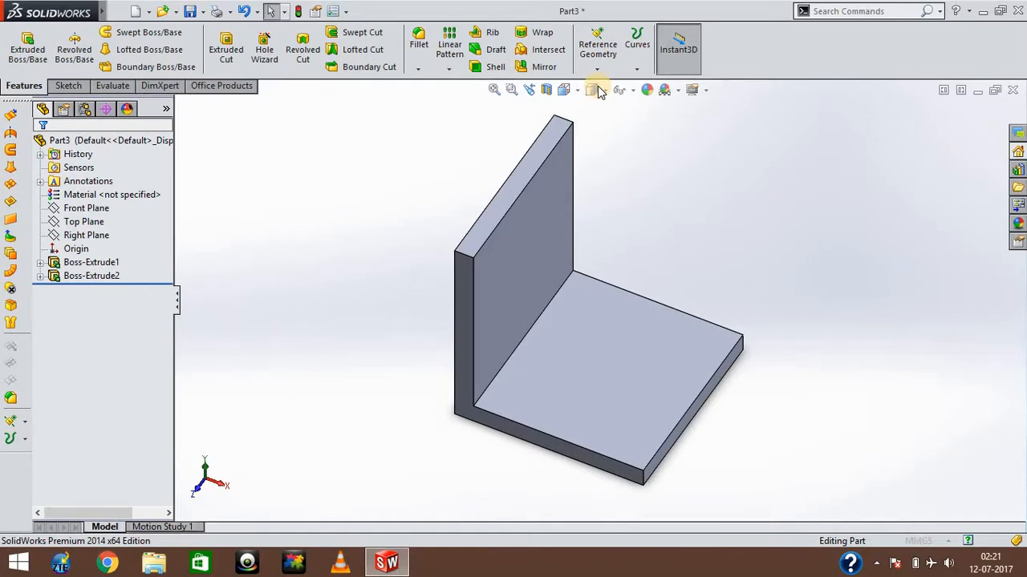
click(105, 233)
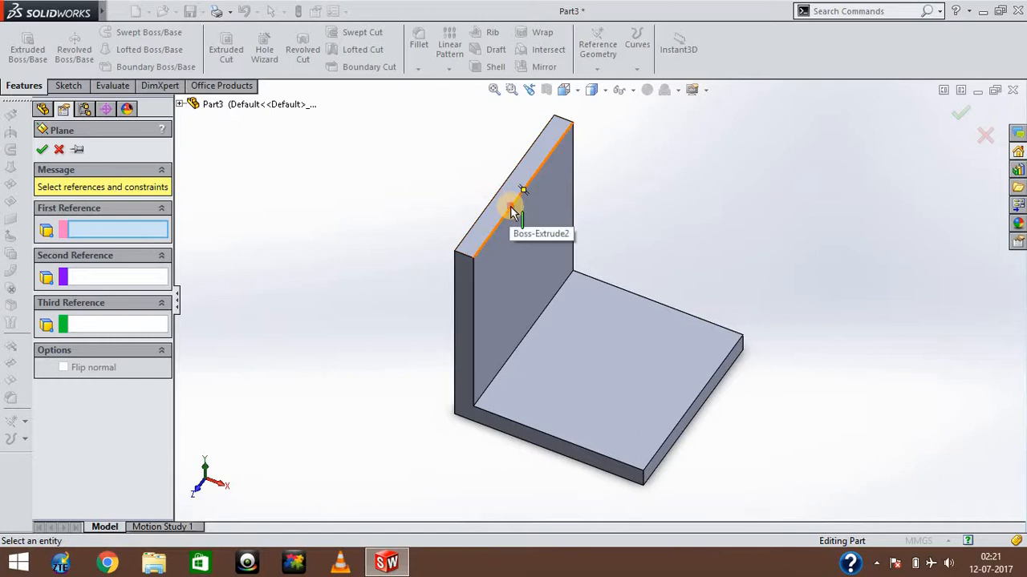
click(511, 211)
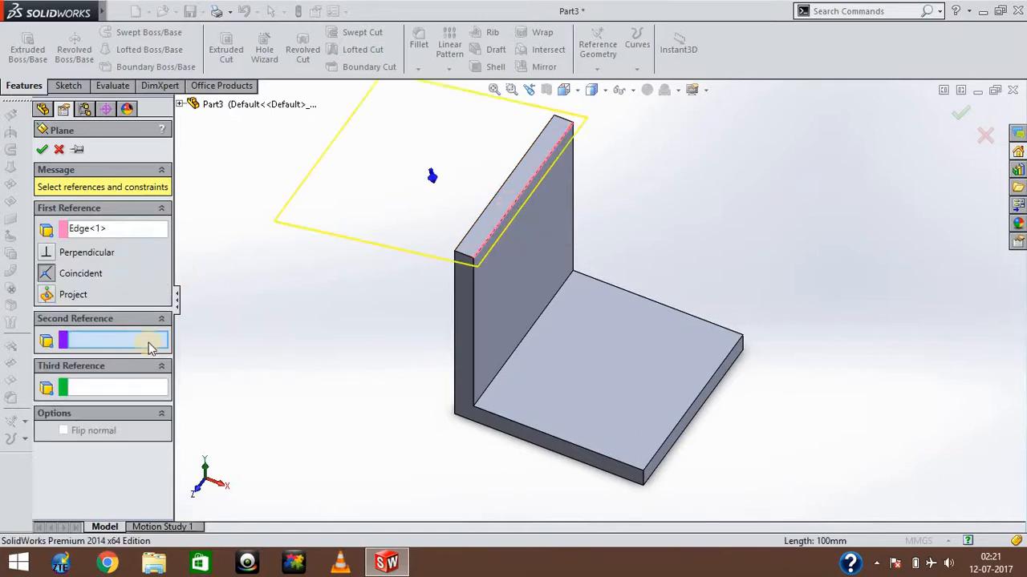
click(127, 336)
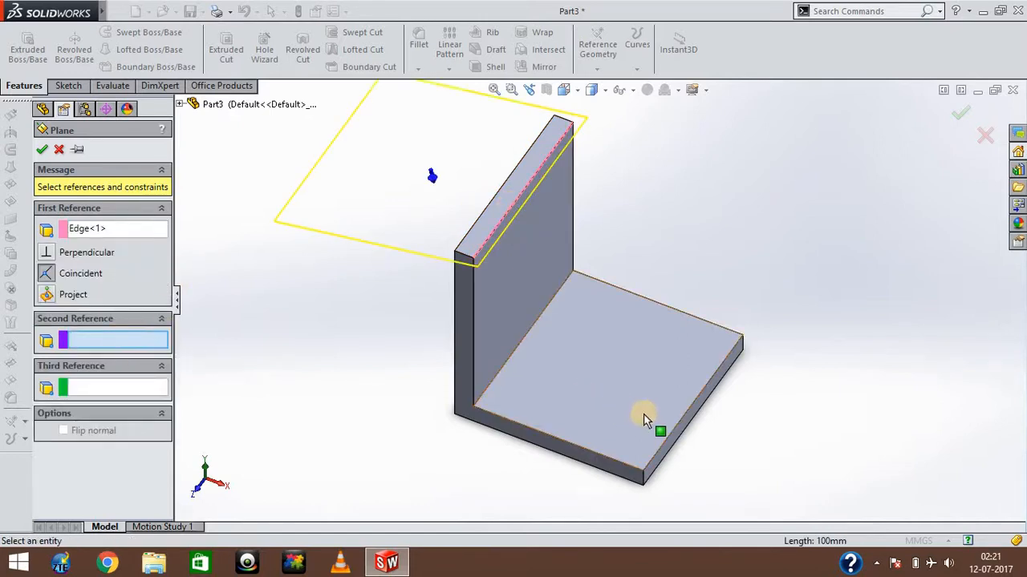
click(681, 422)
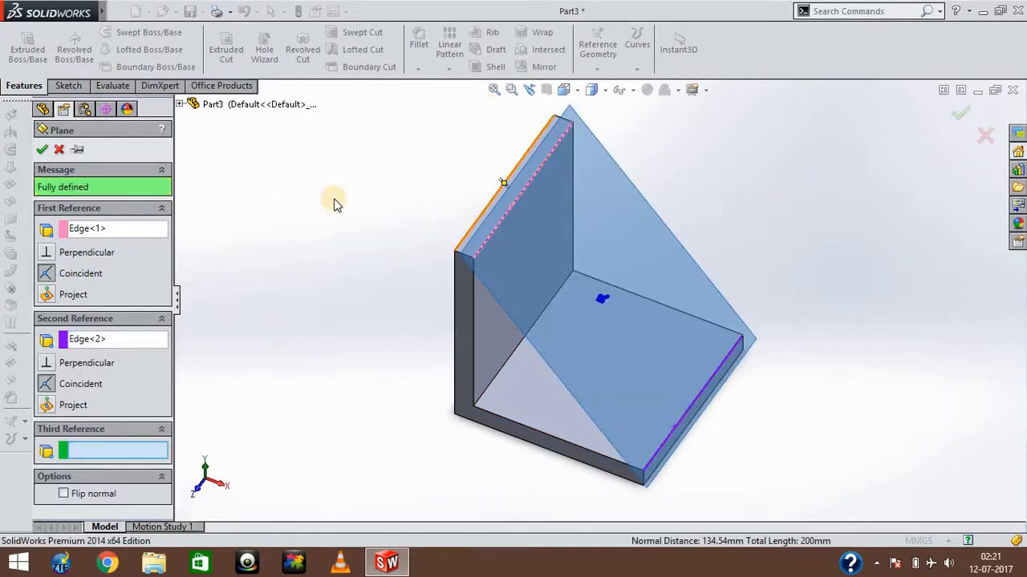
click(40, 150)
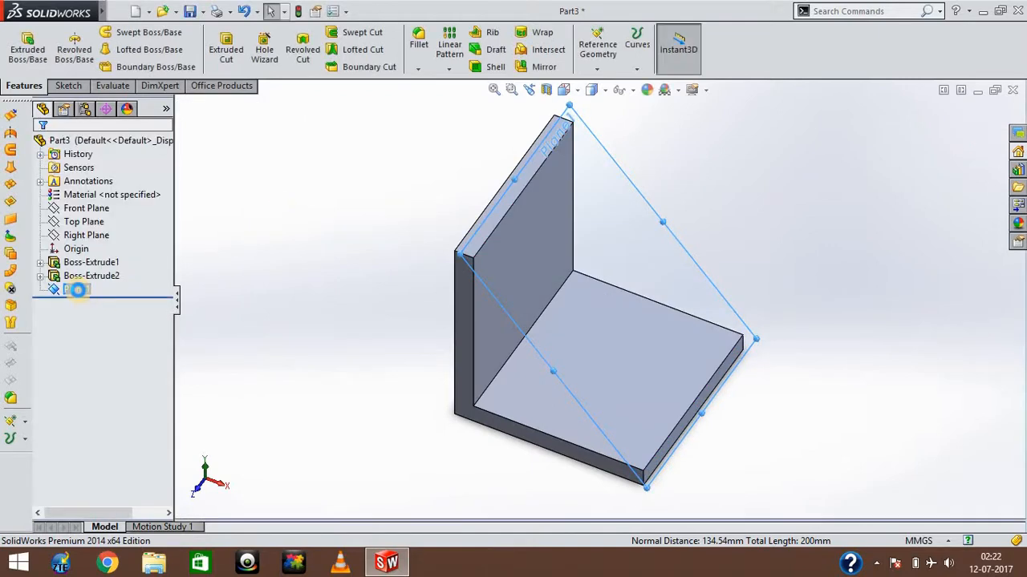
Start a sketch on the new inclined plane and view it face-on from the open side of the part.
right_click(81, 293)
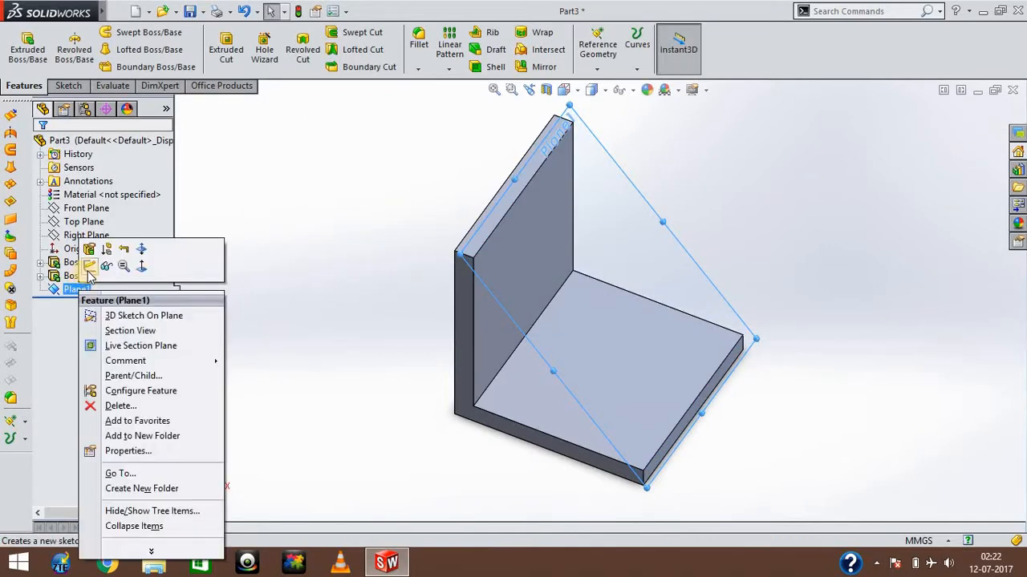
click(89, 265)
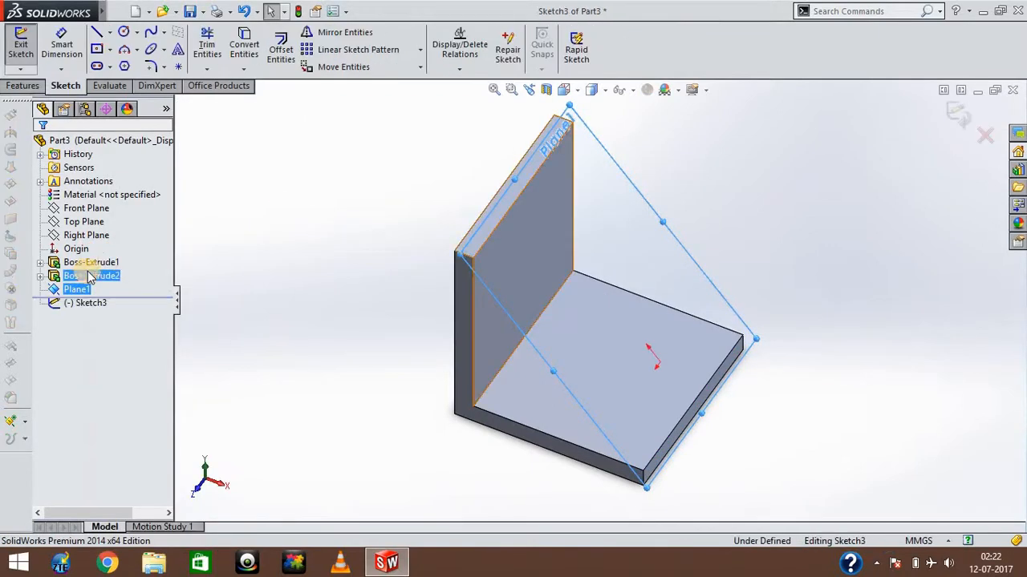
click(572, 91)
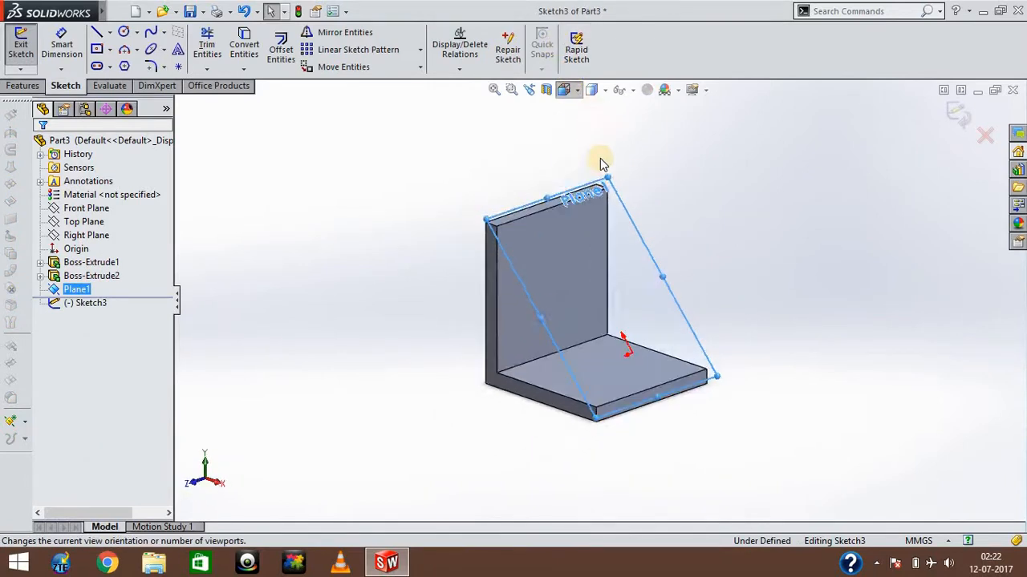
key(space)
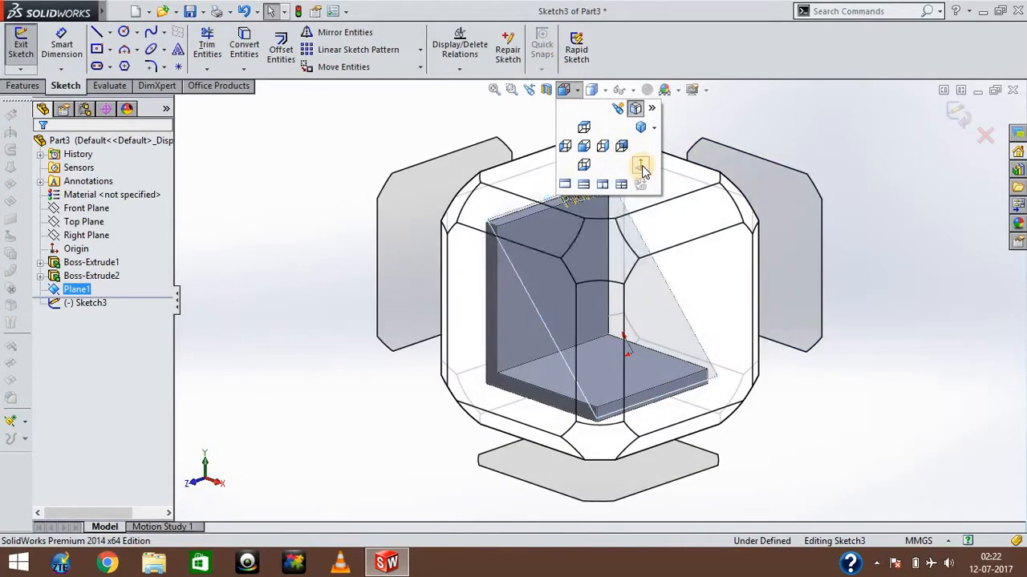
click(641, 167)
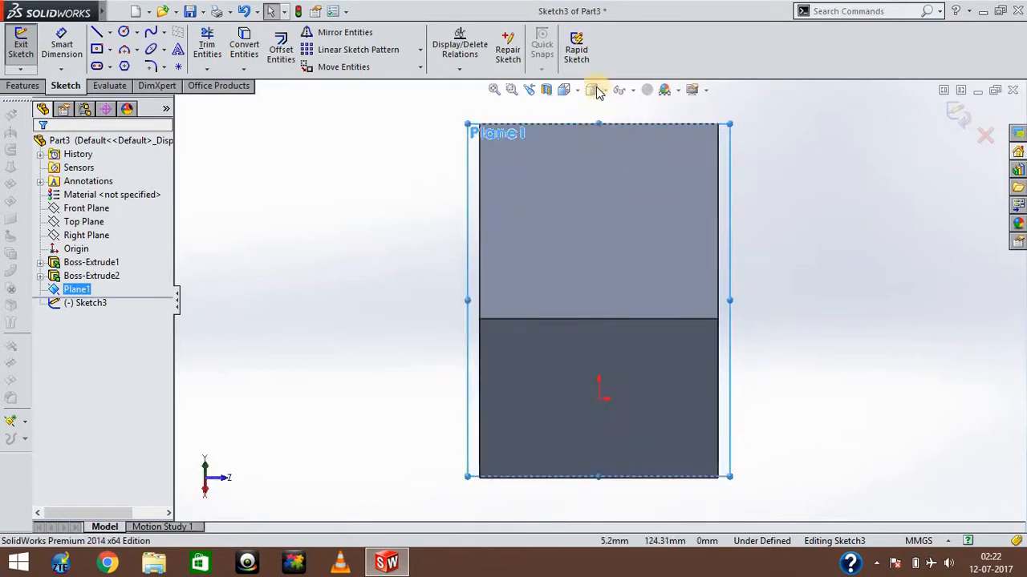
click(564, 90)
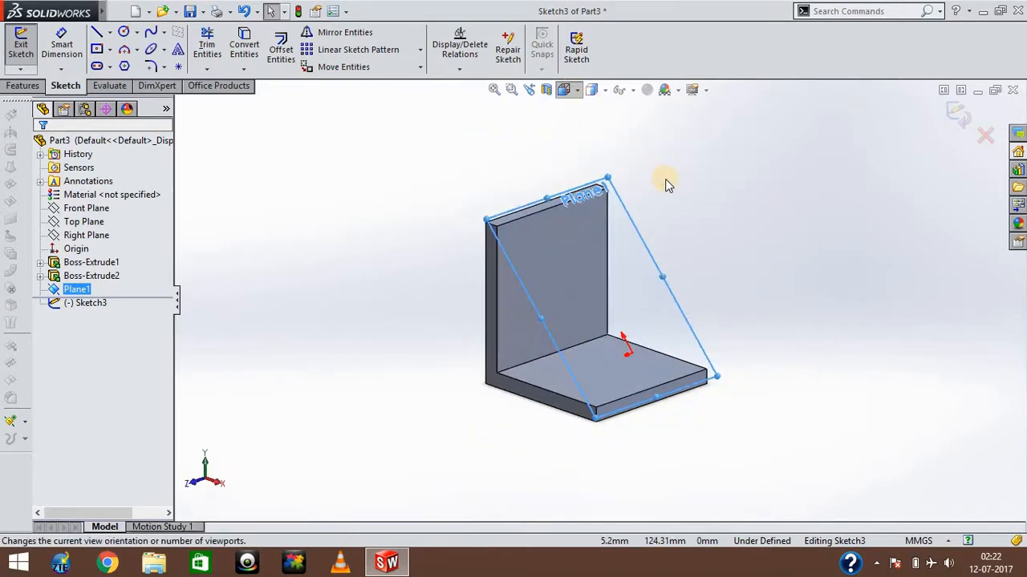
key(space)
click(644, 169)
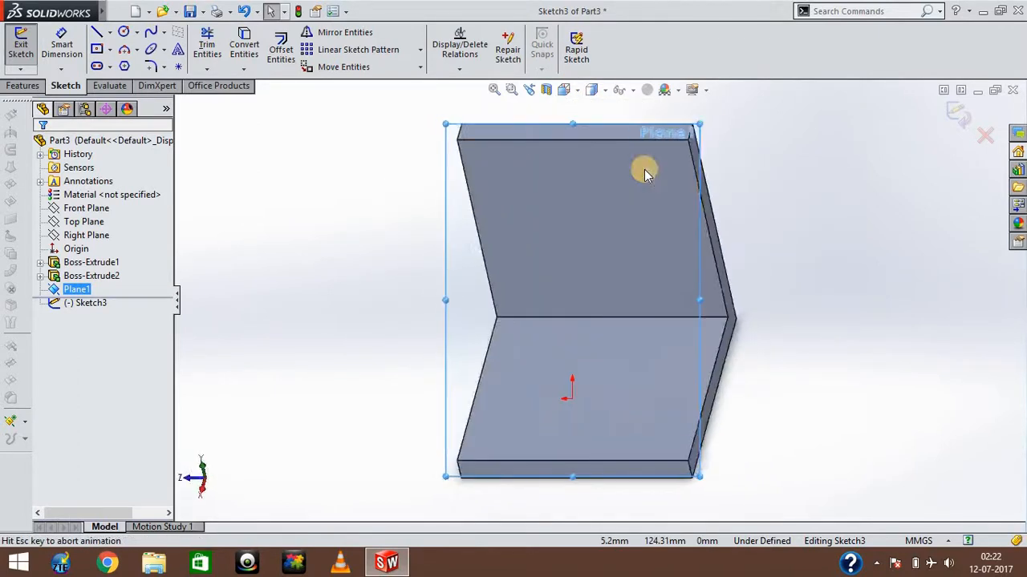
Sketch a vertical line about 134.5 mm long from the midpoint of the wall's inner top edge to the midpoint of the plate's outer top edge.
click(97, 32)
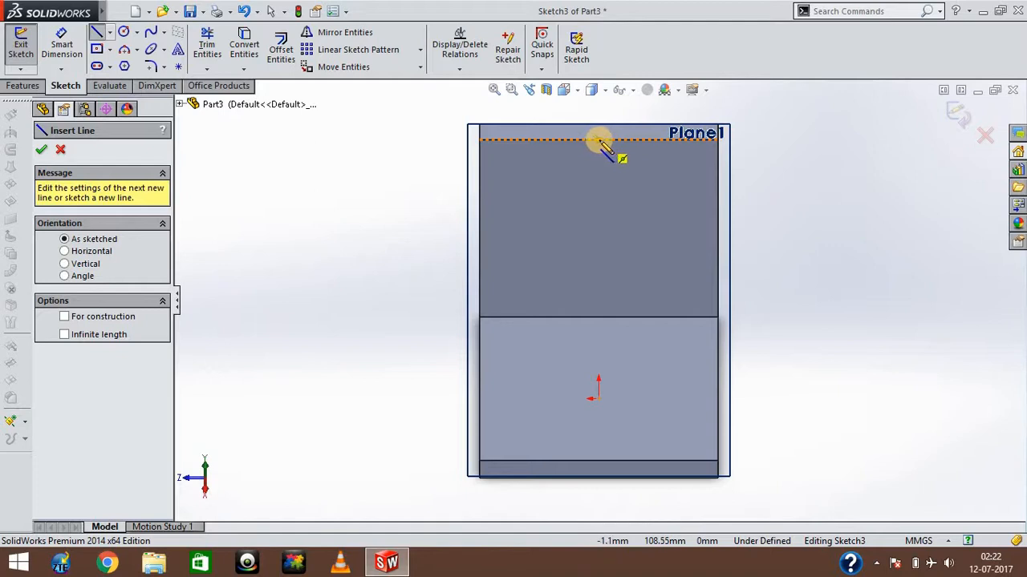
click(598, 141)
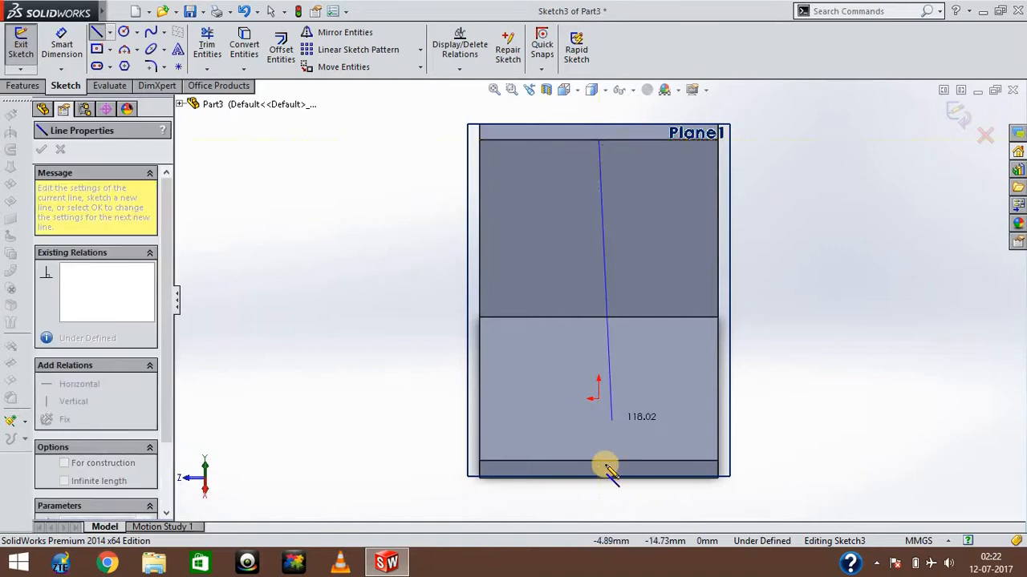
click(601, 461)
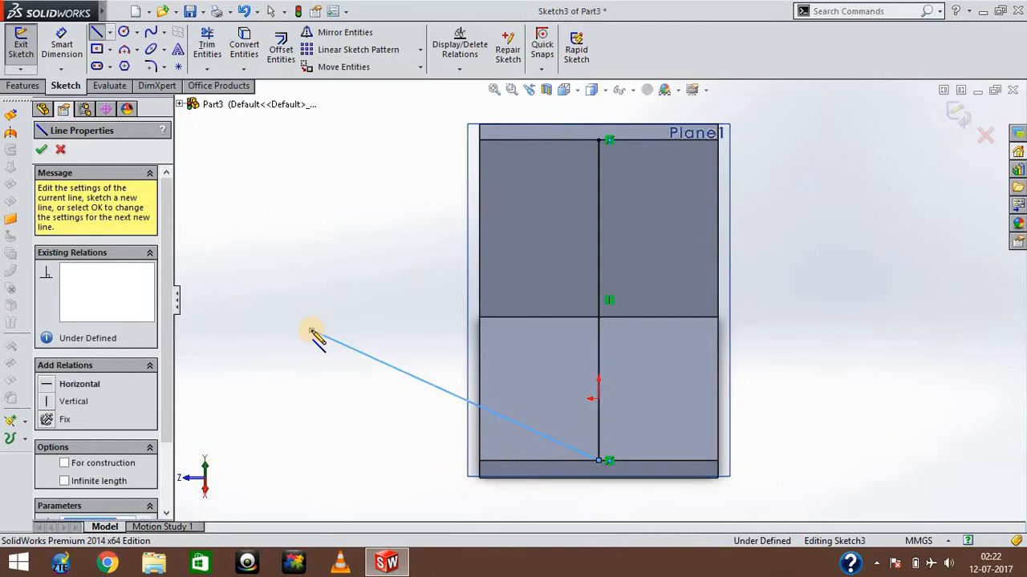
double_click(313, 334)
key(Escape)
key(Escape)
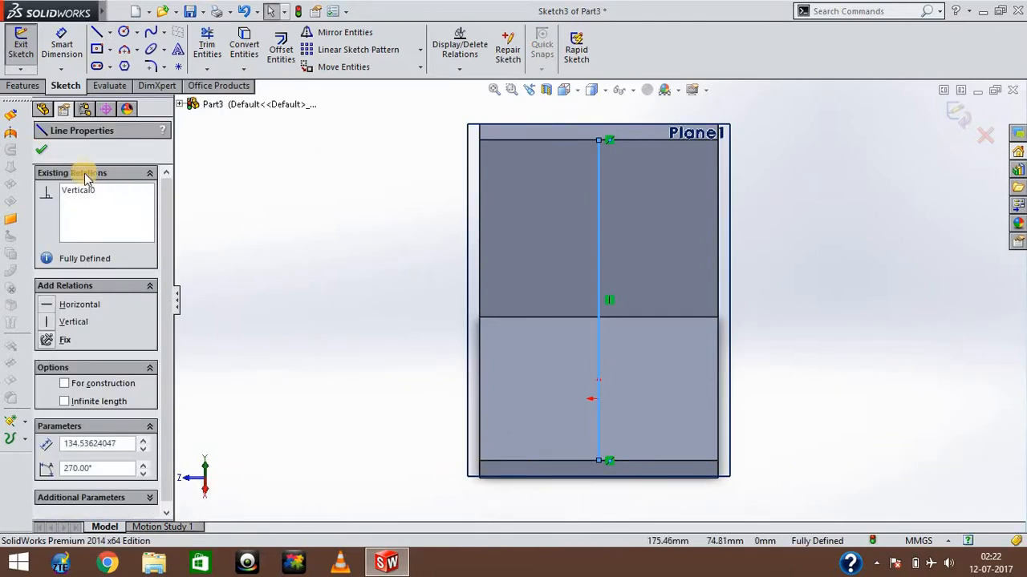
click(41, 151)
click(329, 249)
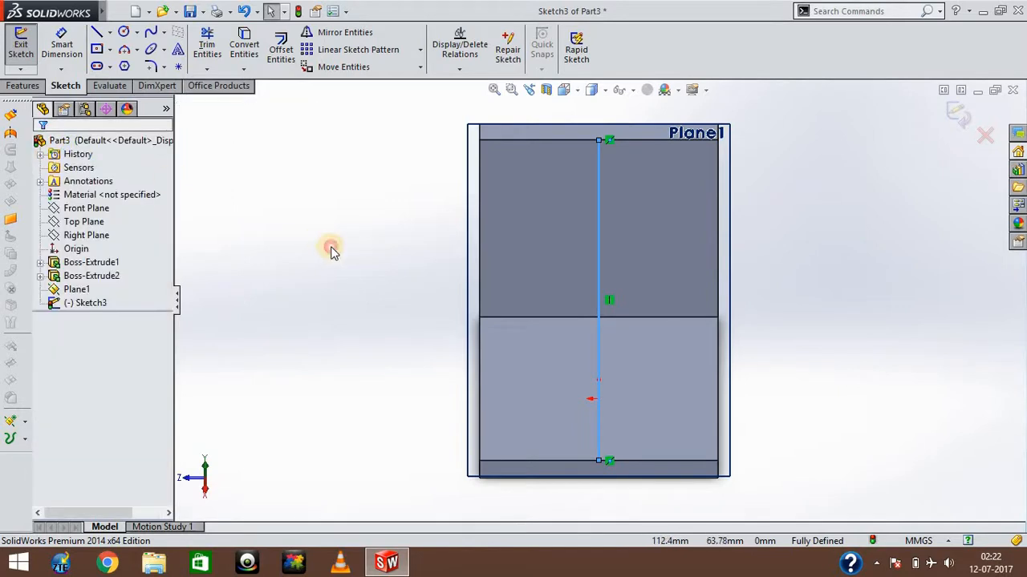
Examine the sketched line between the wall and the plate from the side and from oblique angles.
middle_drag(329, 250, 335, 252)
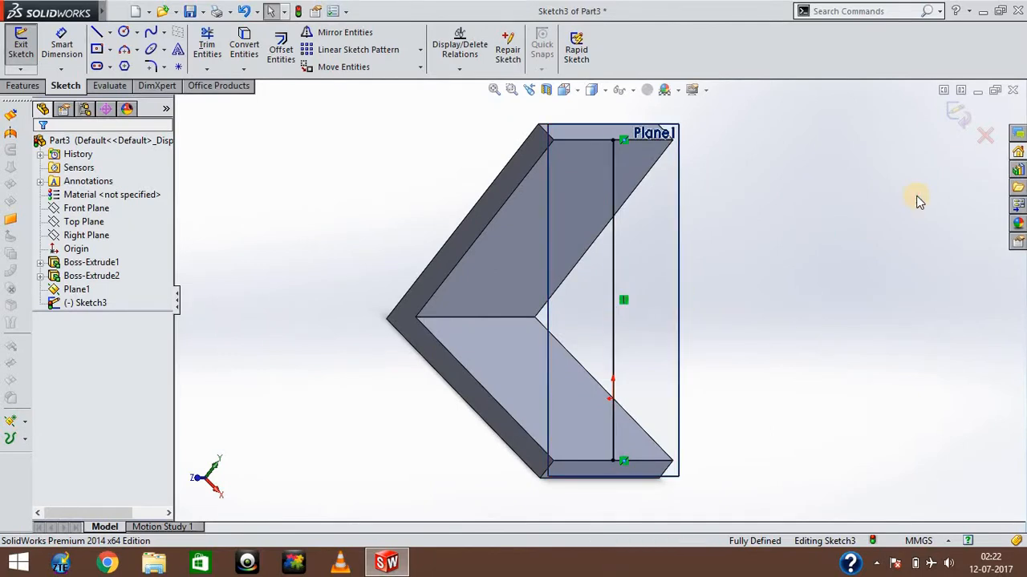
key(Right)
key(Right)
key(Right)
key(Left)
key(Left)
key(Right)
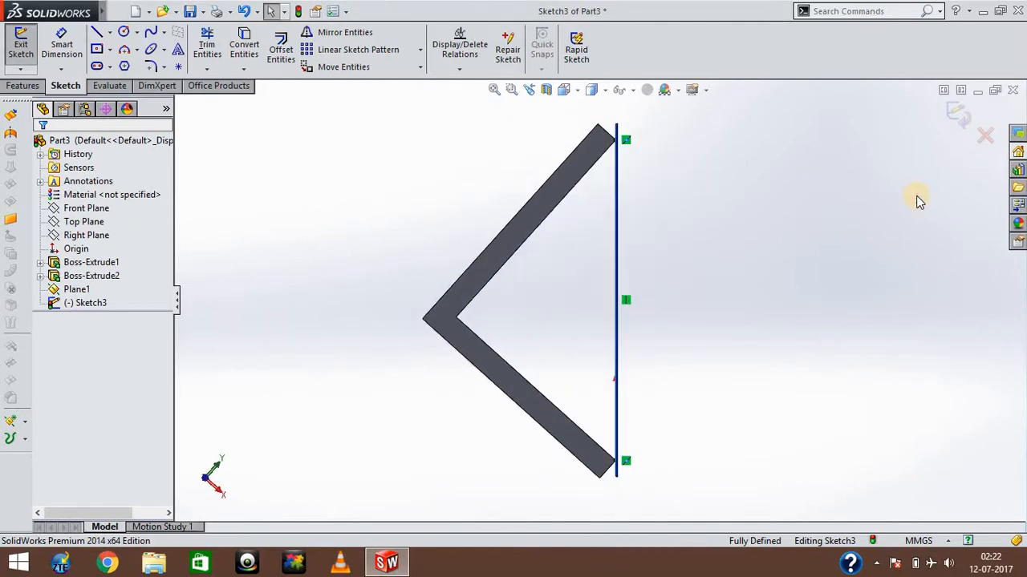
key(Left)
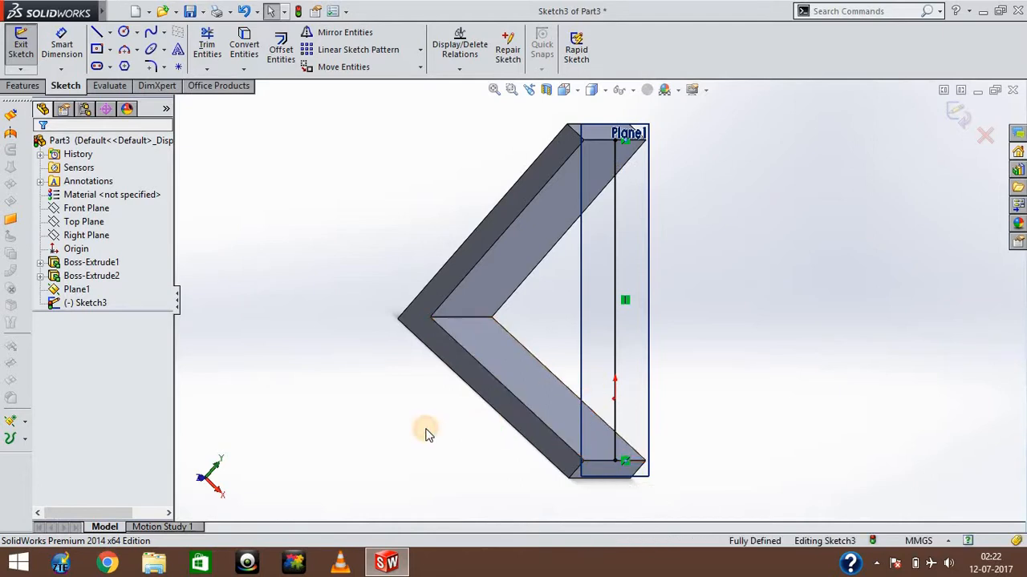
key(Left)
key(Up)
key(Up)
key(Down)
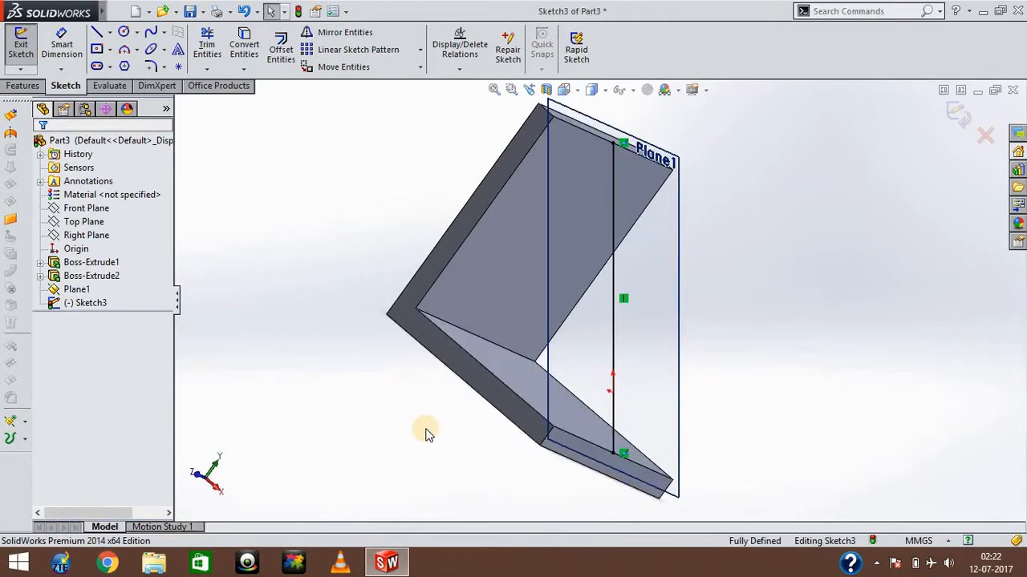
key(Left)
key(ctrl+8)
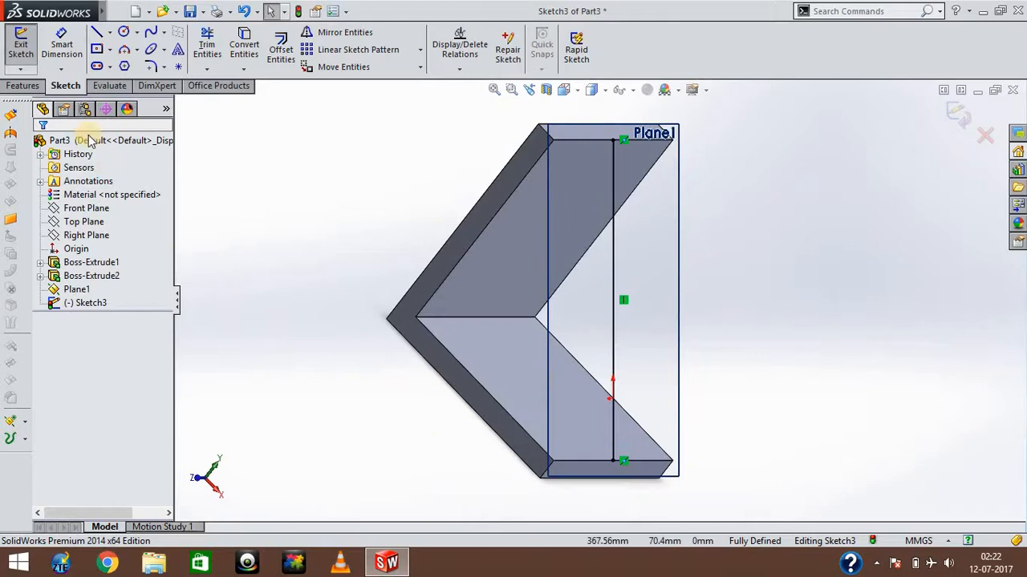
Finish the sketch and start a Rib feature from the inclined line, opening its contour selection.
click(26, 61)
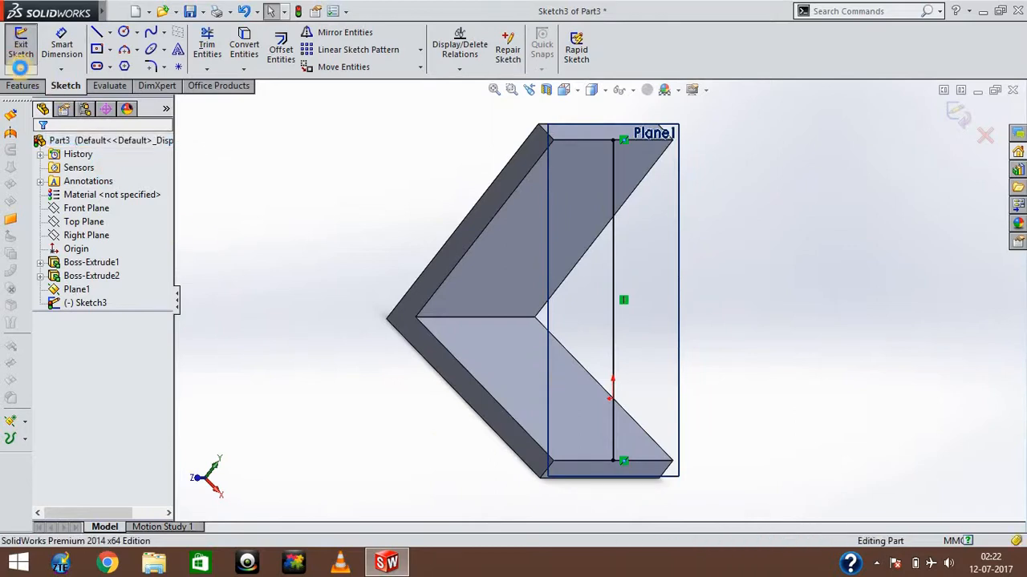
click(24, 86)
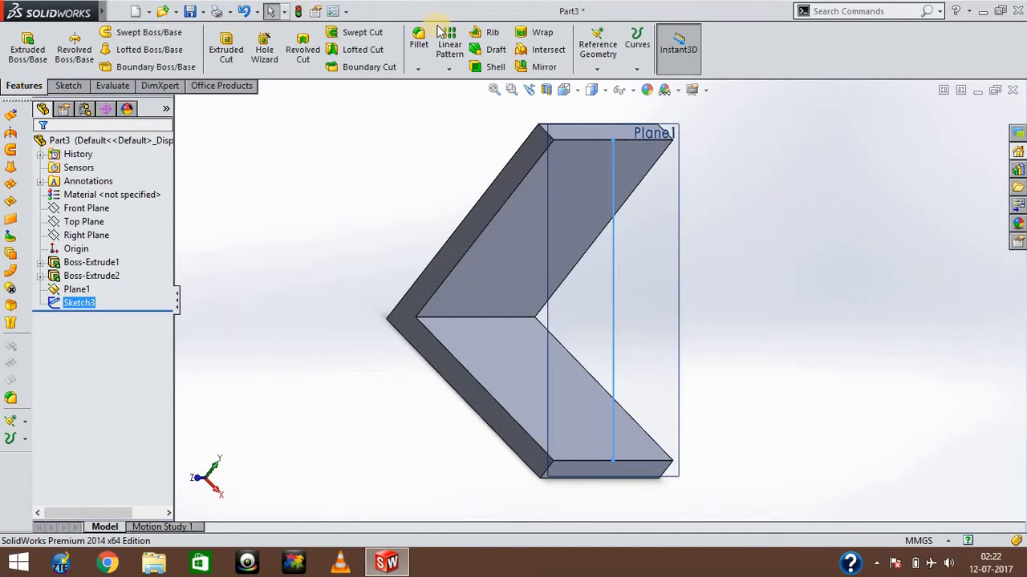
click(486, 32)
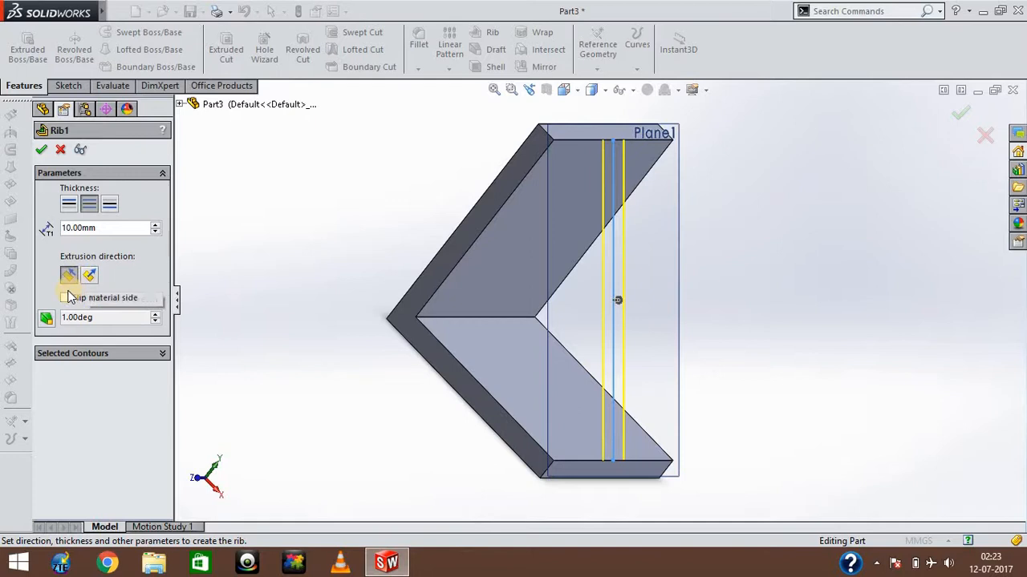
click(160, 354)
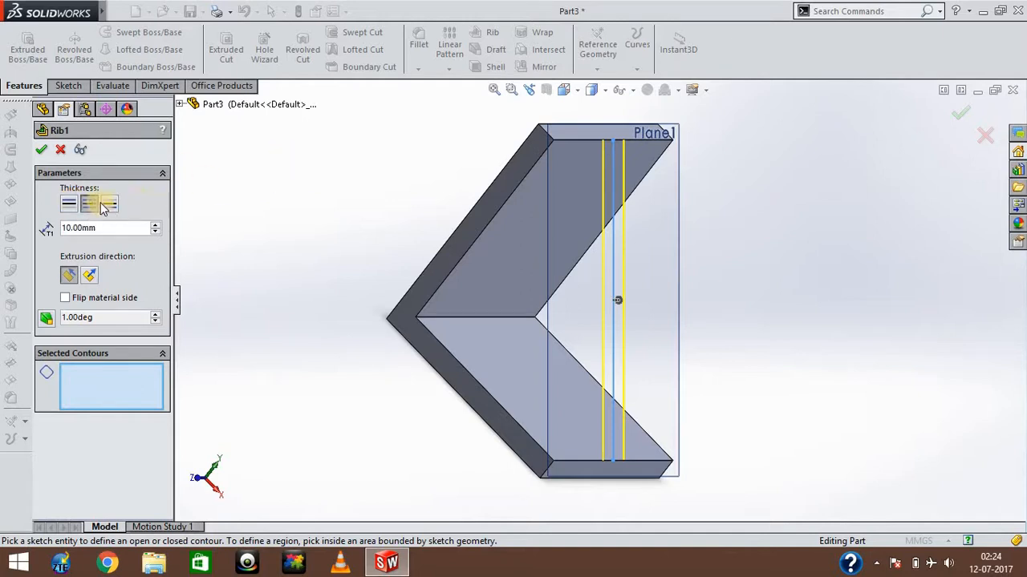
Try the rib thickness on each single side of the line, ending with the Both Sides option.
click(74, 207)
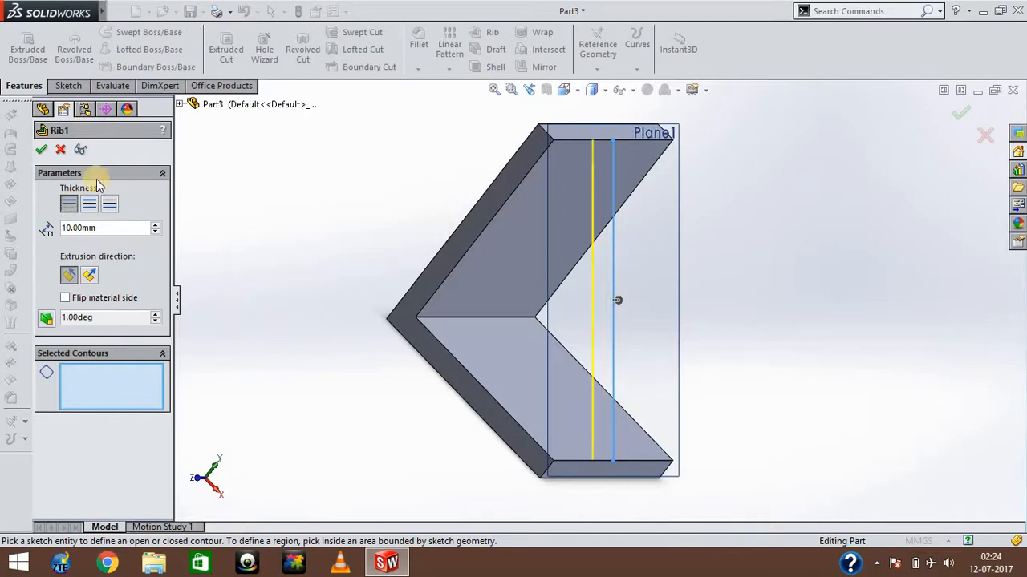
click(110, 205)
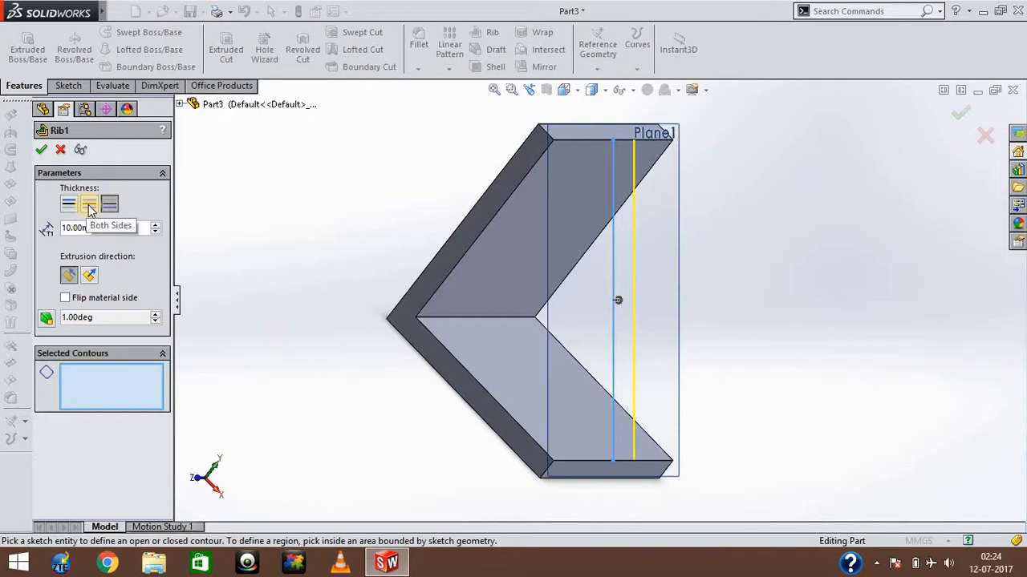
click(89, 206)
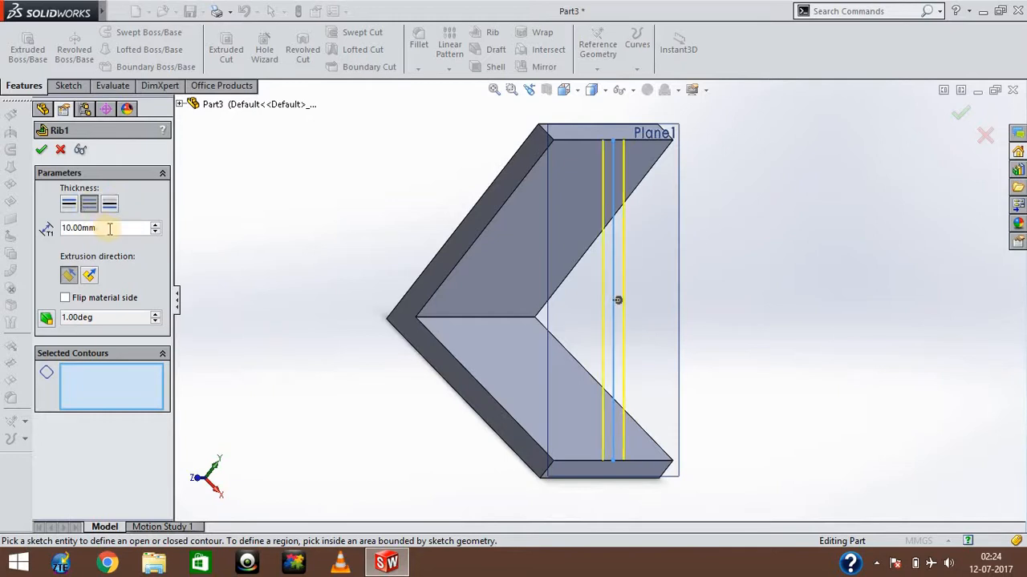
Try a rib thickness of 20 mm and return it to 10 mm.
drag(109, 228, 42, 228)
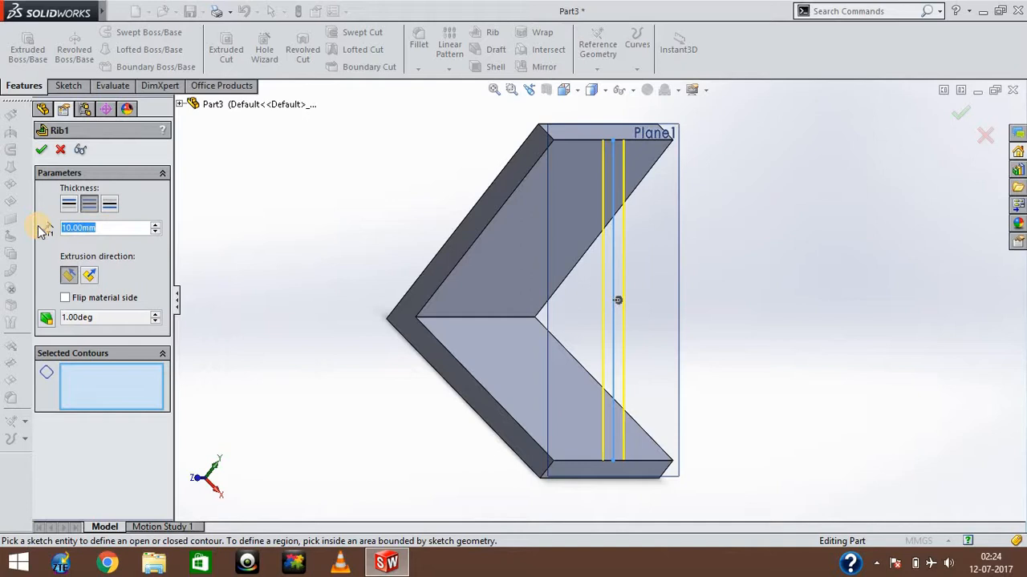
text(20)
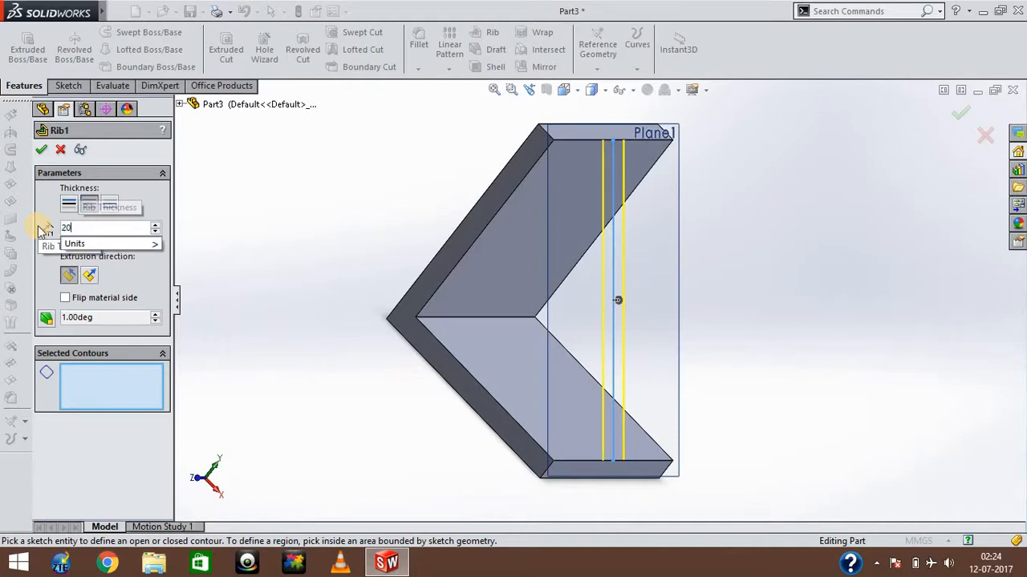
key(Return)
text(10)
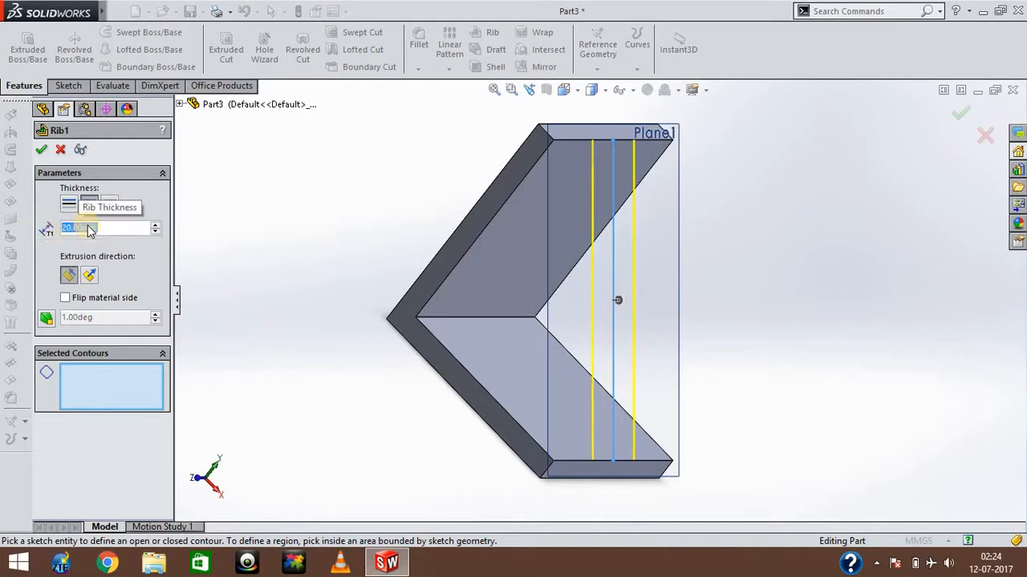
key(Return)
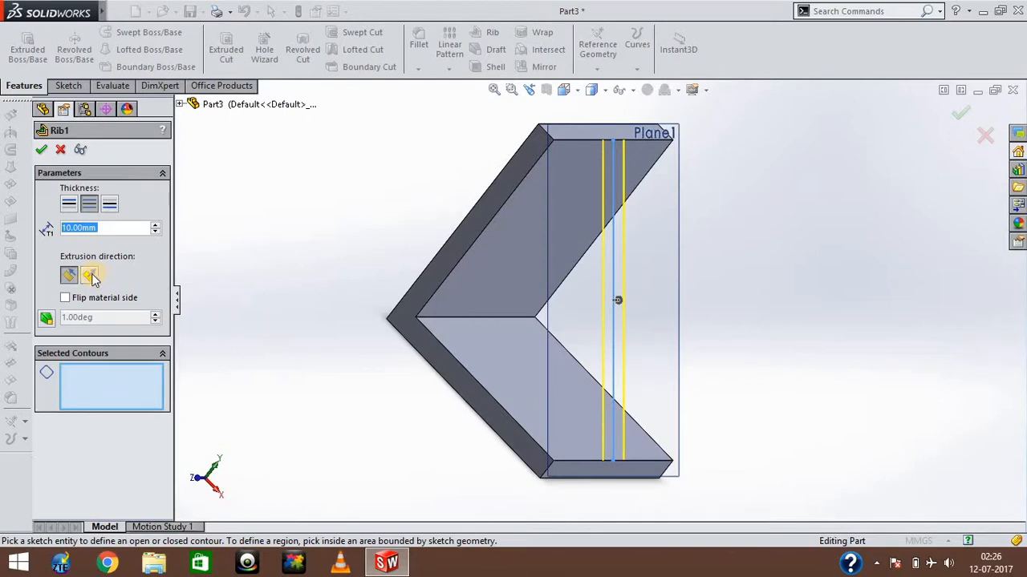
Try the Normal to Sketch extrusion direction with the Natural and Linear types, and switch the draft on and off.
click(91, 276)
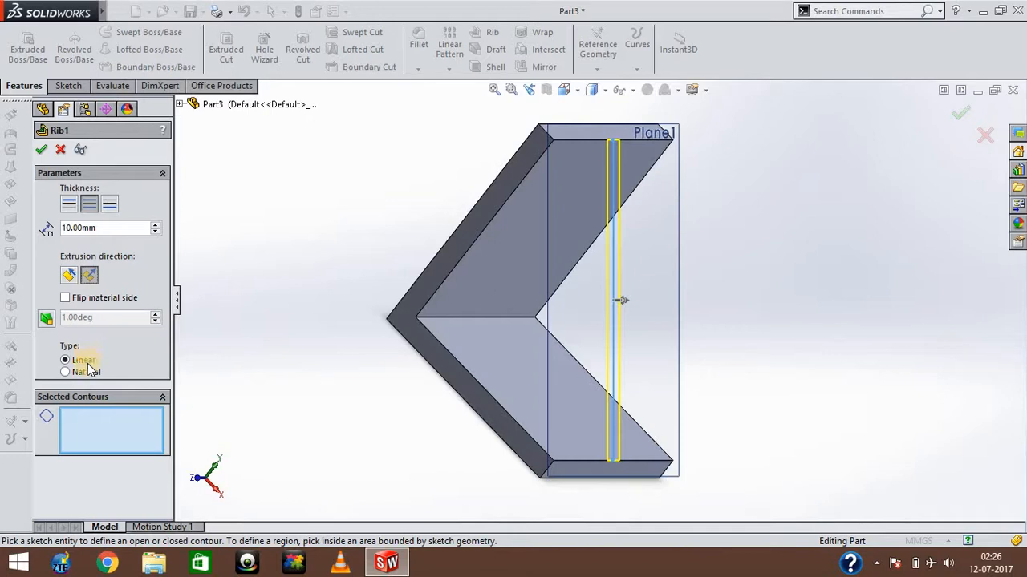
click(86, 373)
click(66, 360)
click(69, 277)
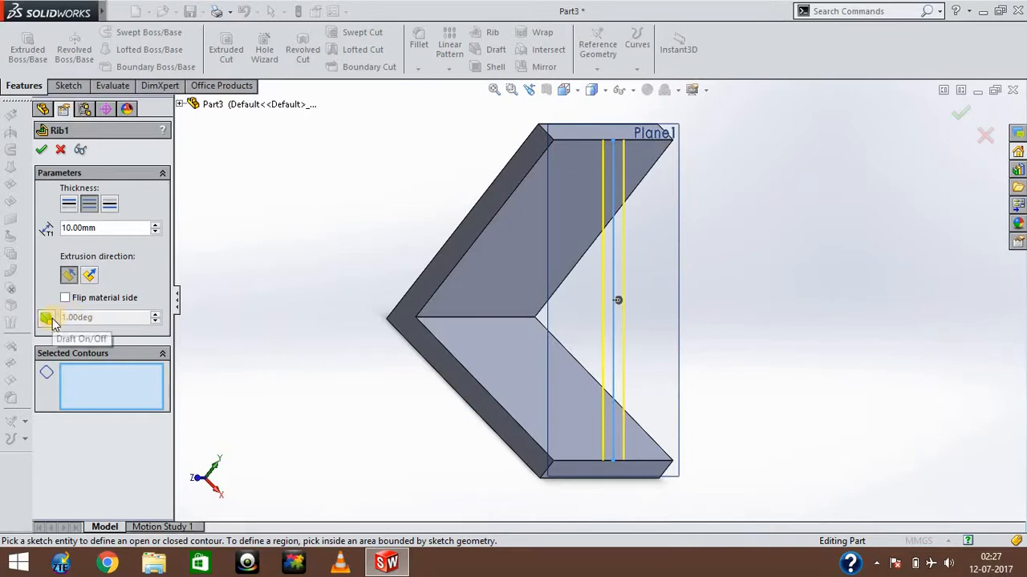
click(50, 319)
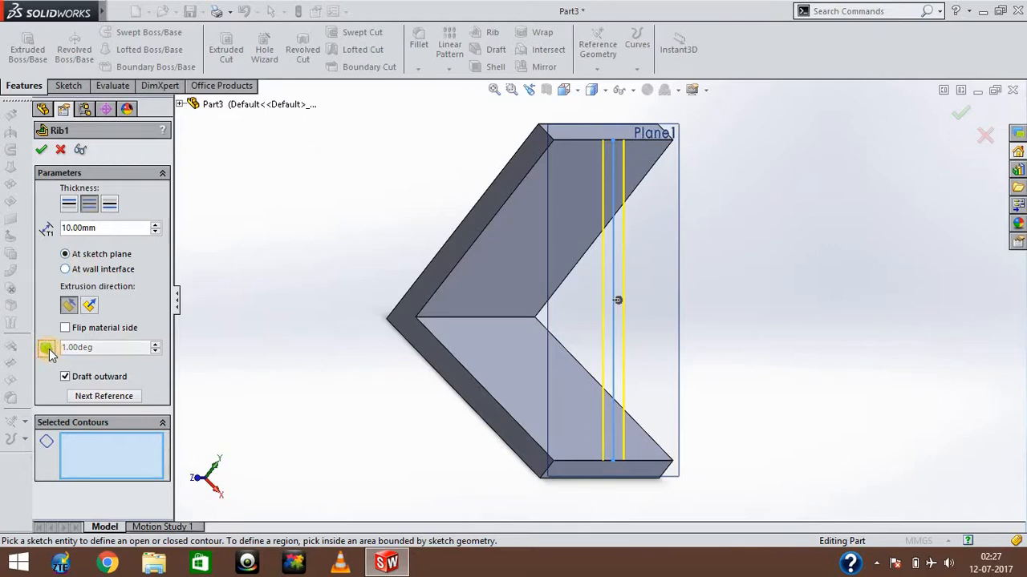
click(46, 347)
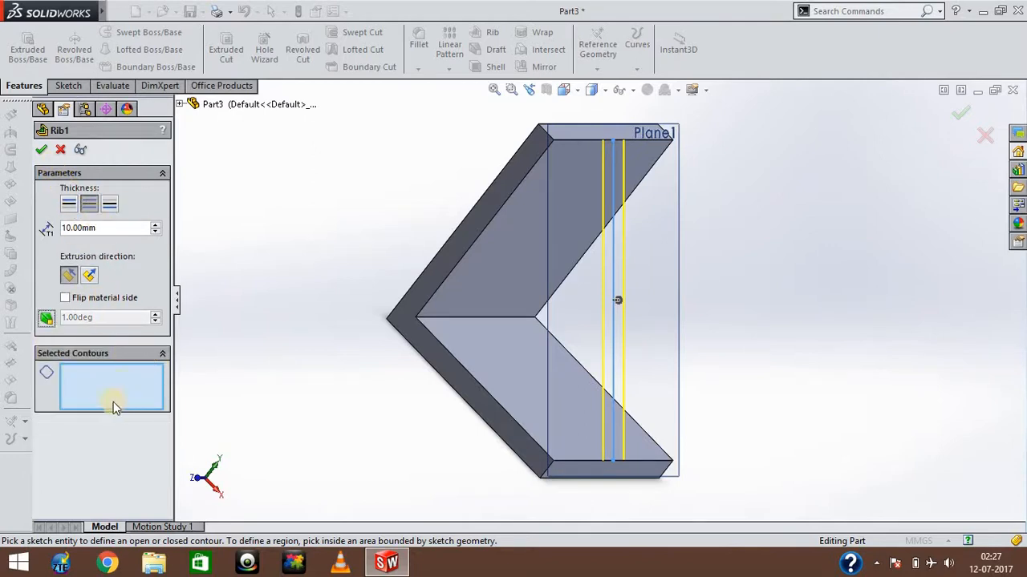
Select the sketched line as the rib contour and try to create the rib normal to the sketch with the Linear type.
click(613, 326)
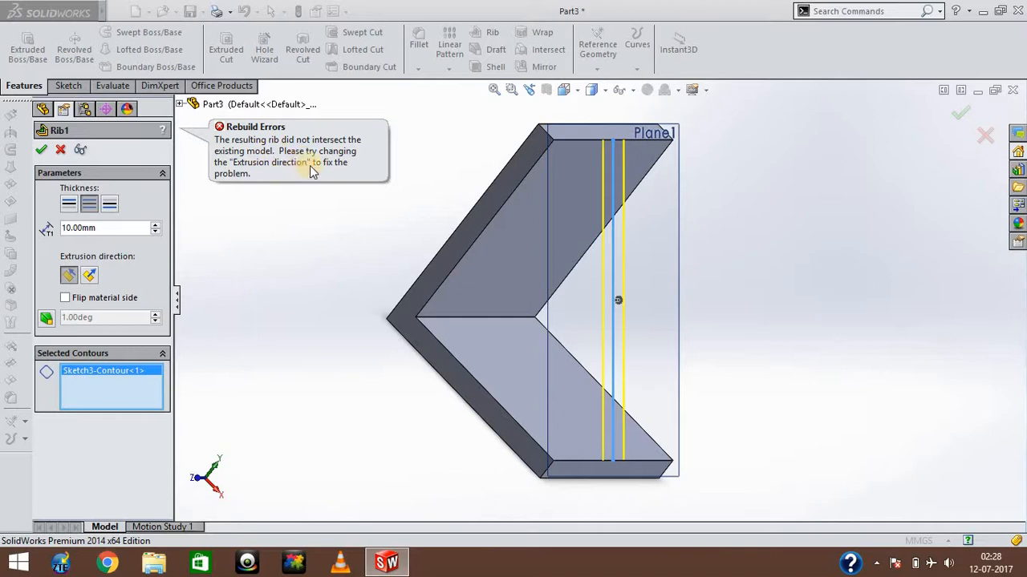
click(91, 276)
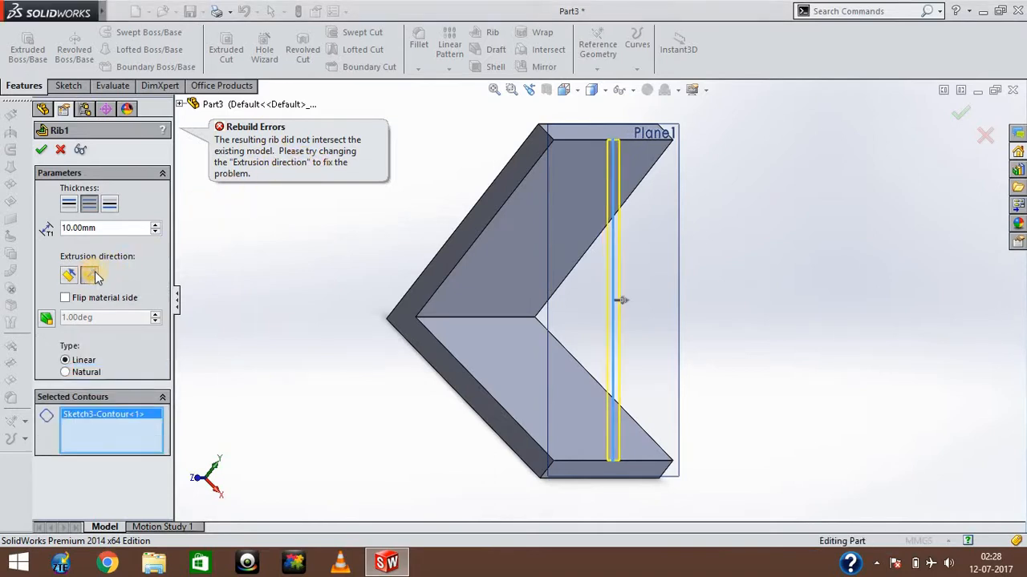
click(64, 360)
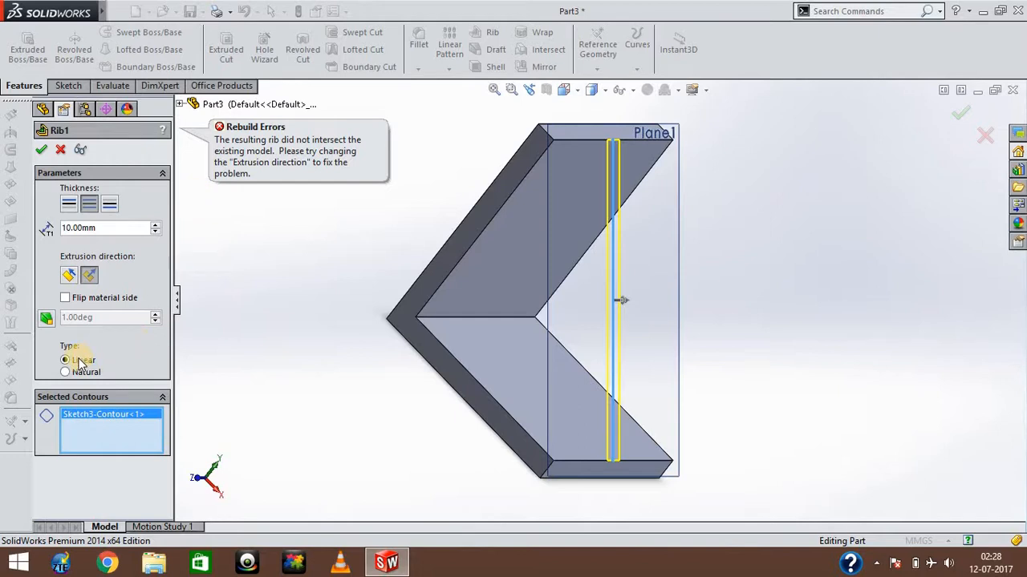
click(41, 150)
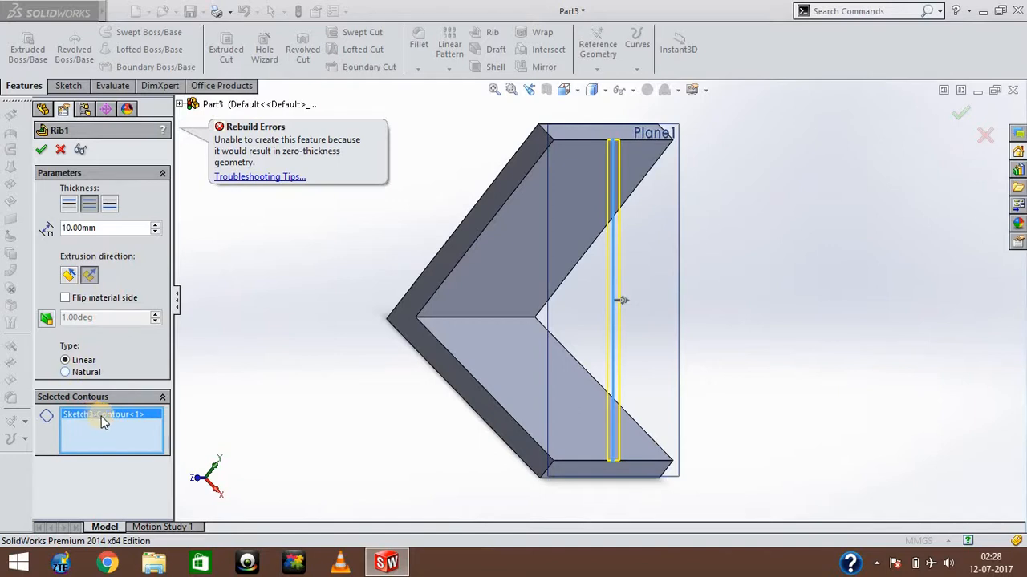
Flip the rib's material side toward the inner corner between wall and base, and create the rib.
click(337, 371)
key(Left)
key(Left)
key(Left)
key(Left)
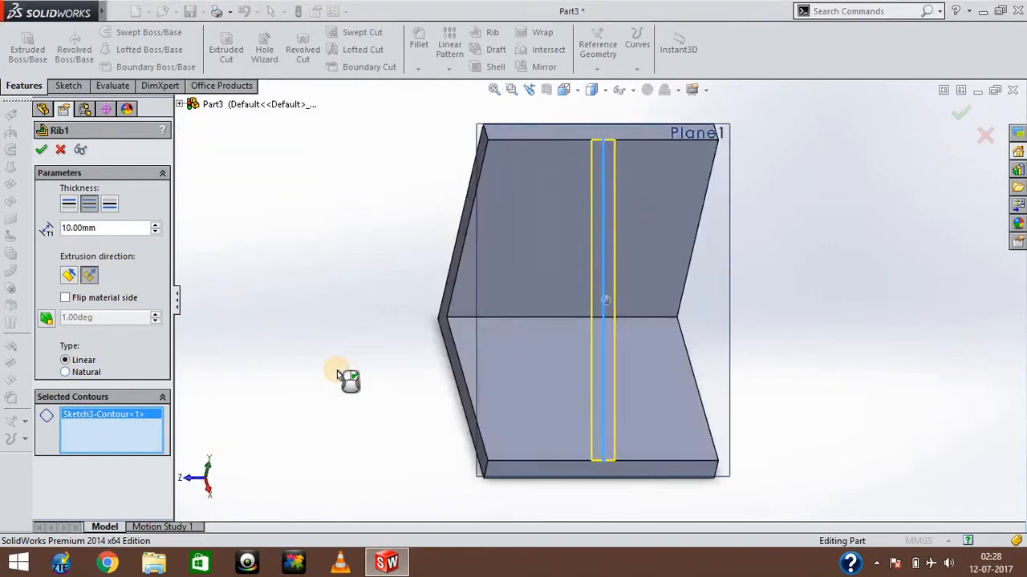
key(Right)
key(Right)
key(Right)
key(Right)
key(Right)
key(Right)
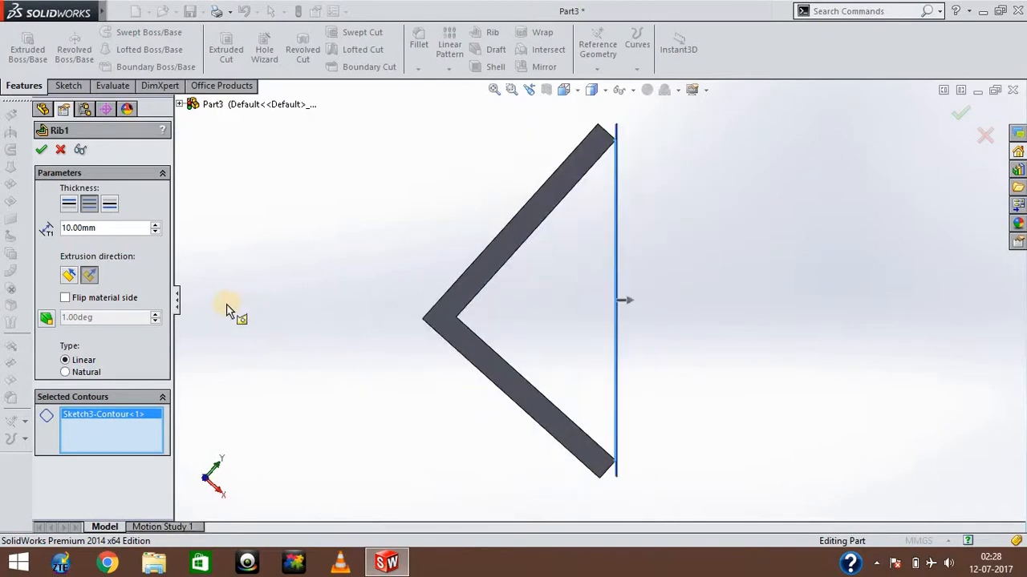
click(65, 297)
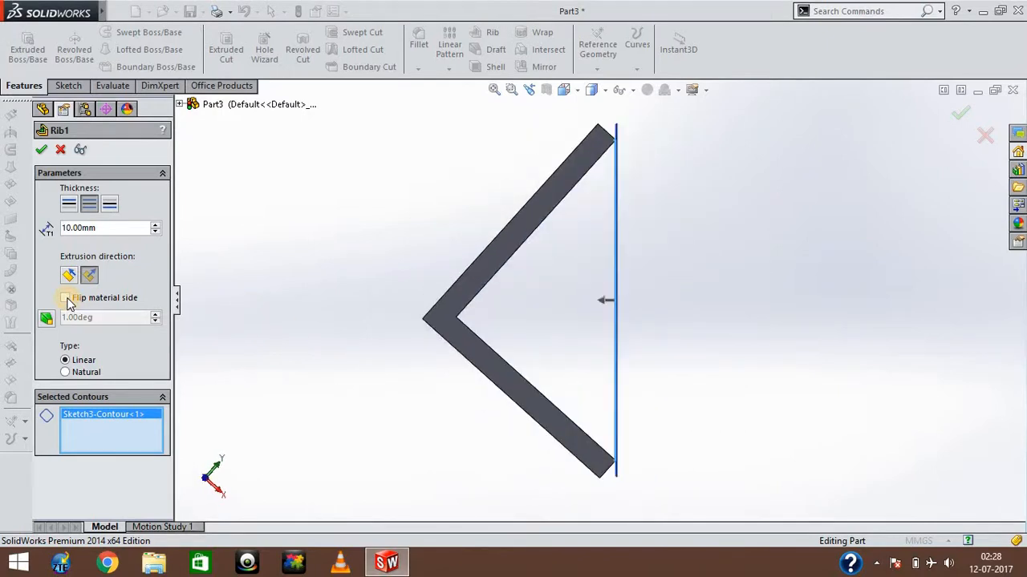
click(41, 152)
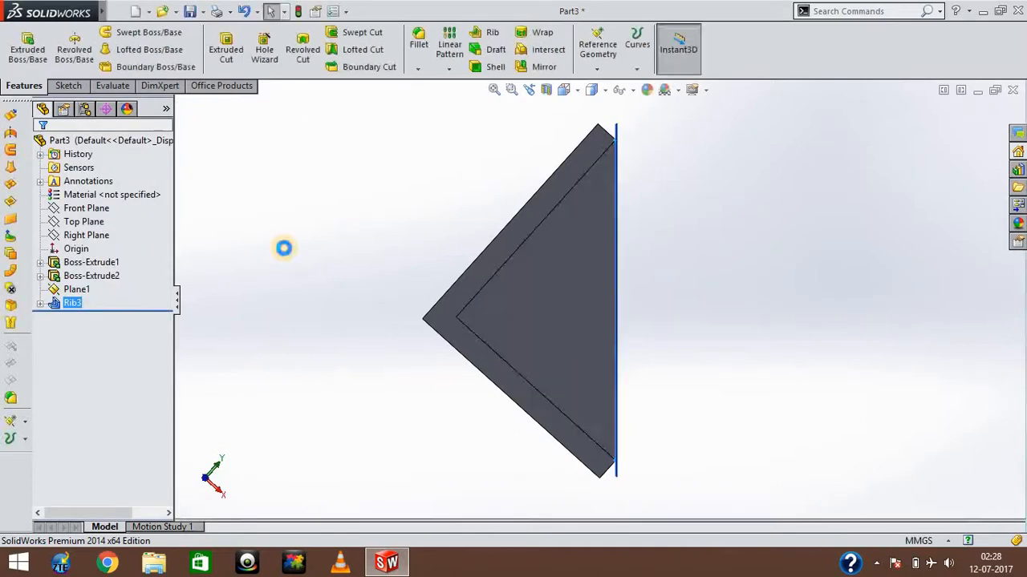
Examine the finished rib between the wall and the base plate from the front, the side and oblique angles.
key(Left)
key(Left)
key(Left)
key(Left)
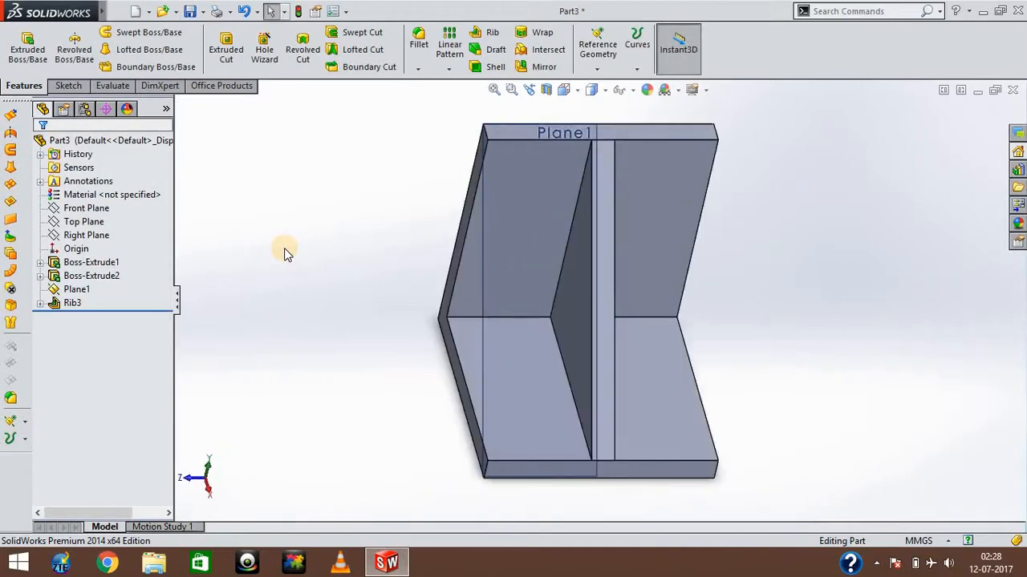
key(Up)
key(Up)
key(Down)
key(Down)
key(Down)
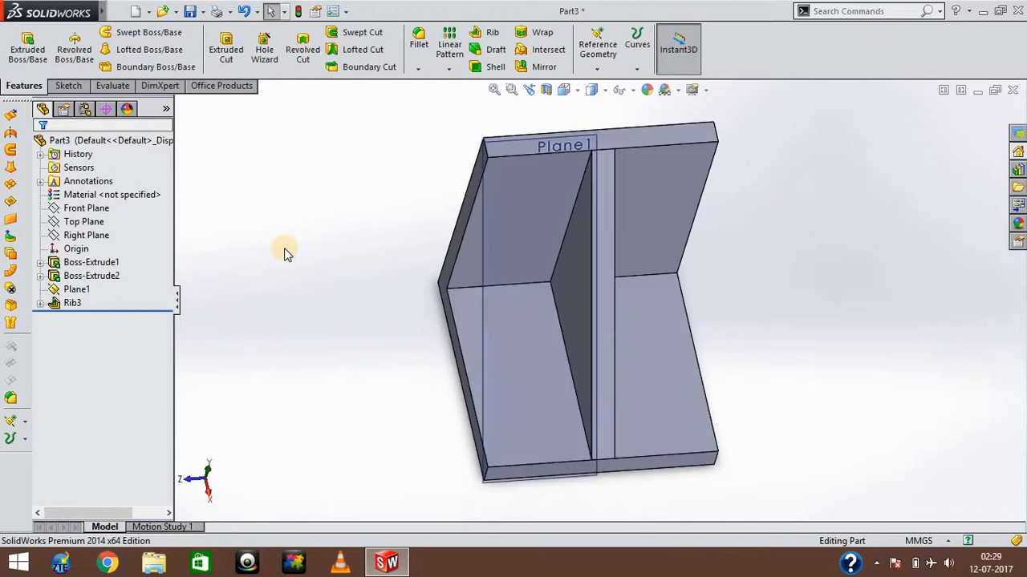
key(Right)
key(Right)
key(Right)
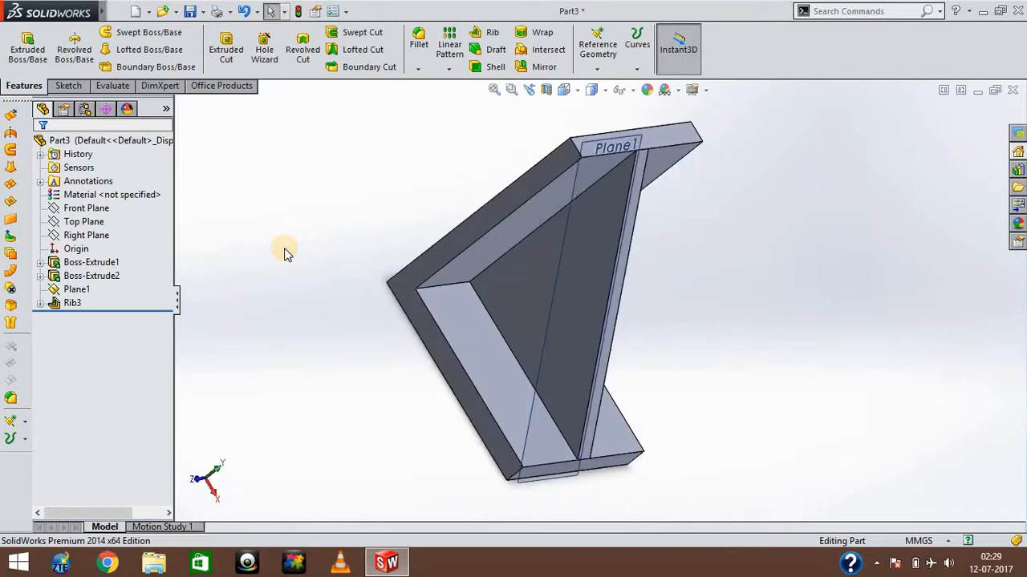
key(Up)
key(Left)
key(Left)
key(Left)
key(Left)
key(Right)
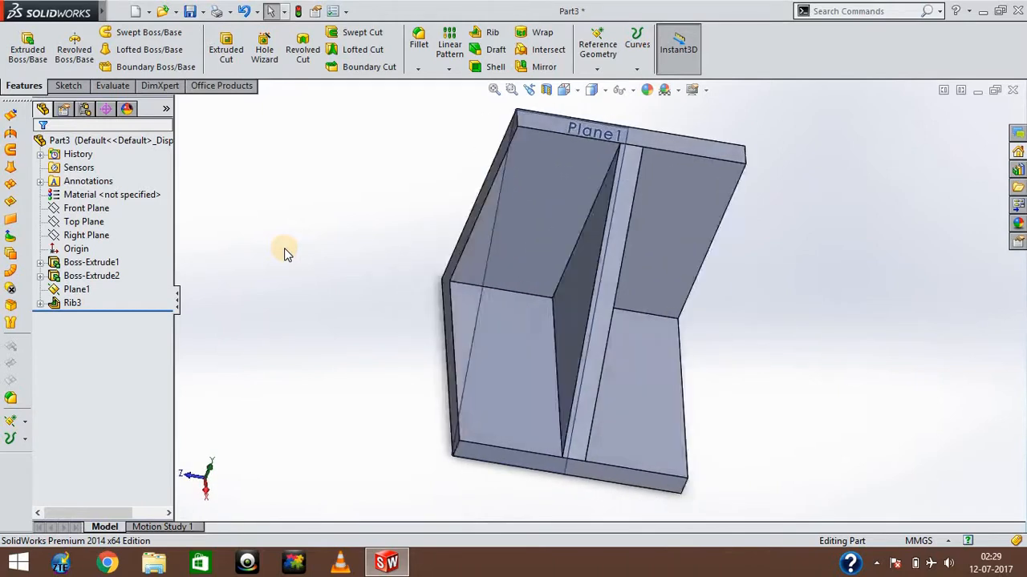
key(Right)
key(Right)
key(Right)
key(Right)
key(Right)
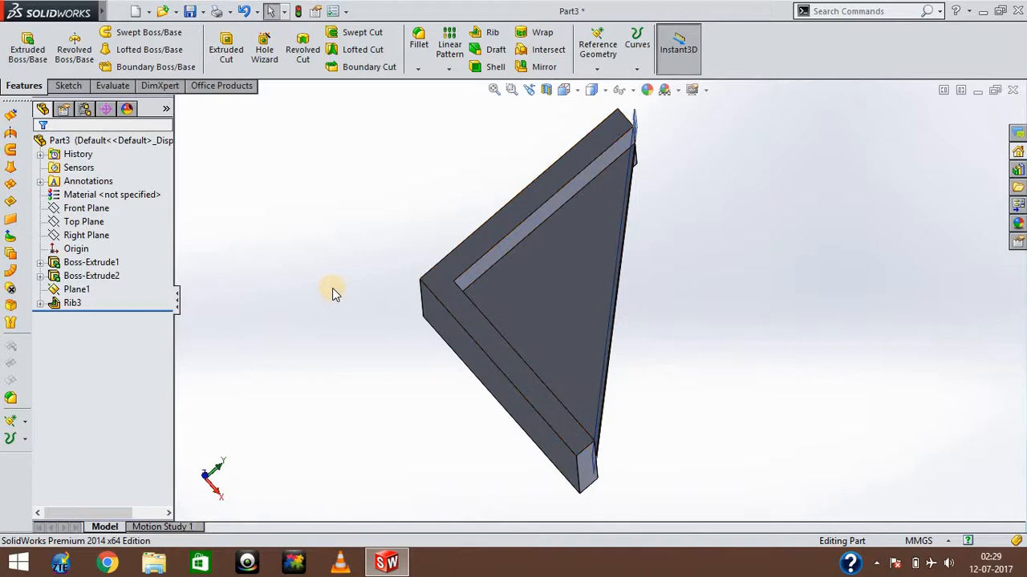
key(ctrl+7)
key(Left)
key(Left)
key(Left)
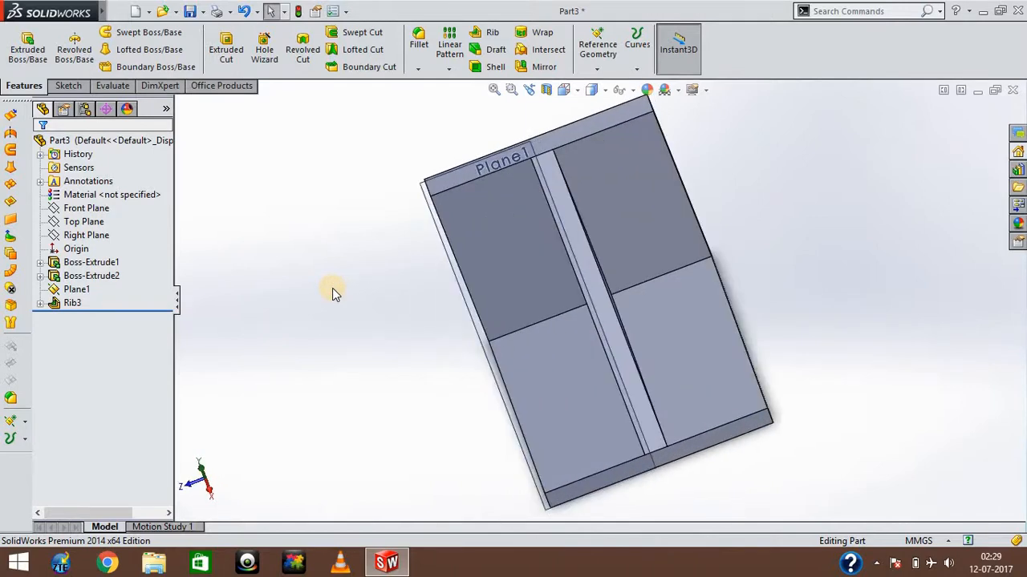
key(Up)
key(Right)
key(Right)
key(Right)
key(Left)
key(Left)
key(Left)
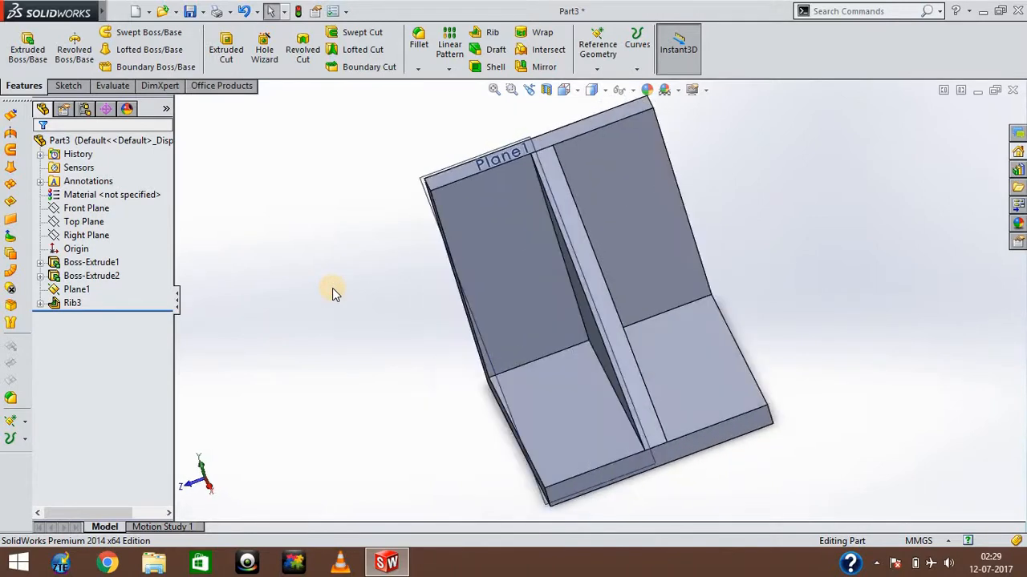
key(Down)
key(Right)
key(Right)
key(Right)
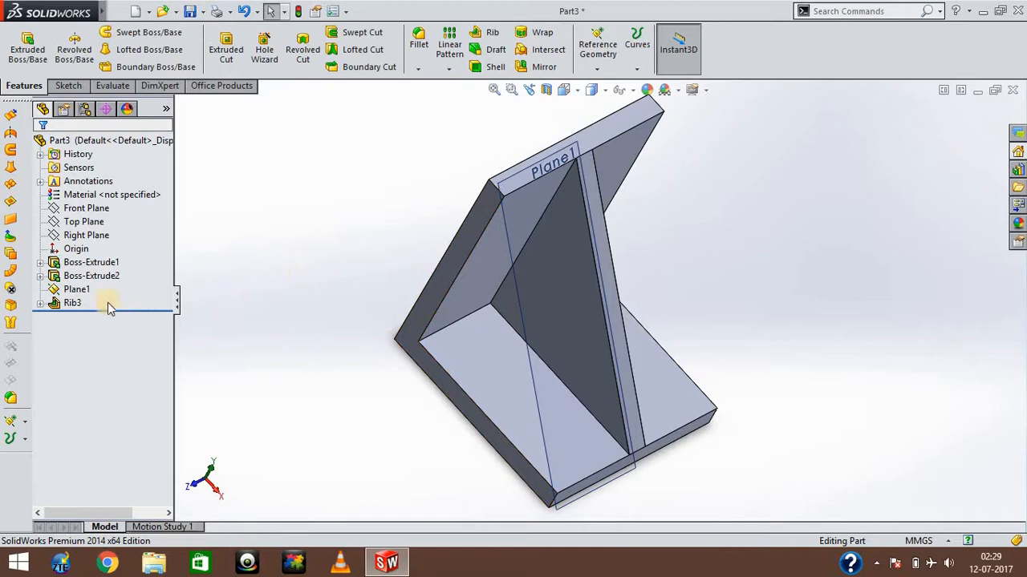
Edit the rib to add a 5° outward draft at the sketch plane, and apply the change.
right_click(76, 307)
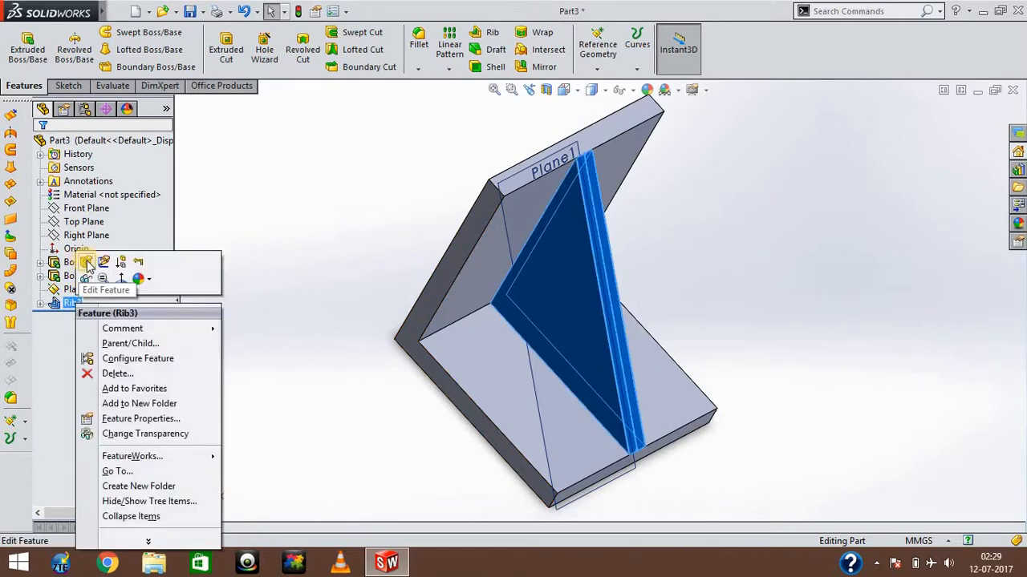
click(89, 267)
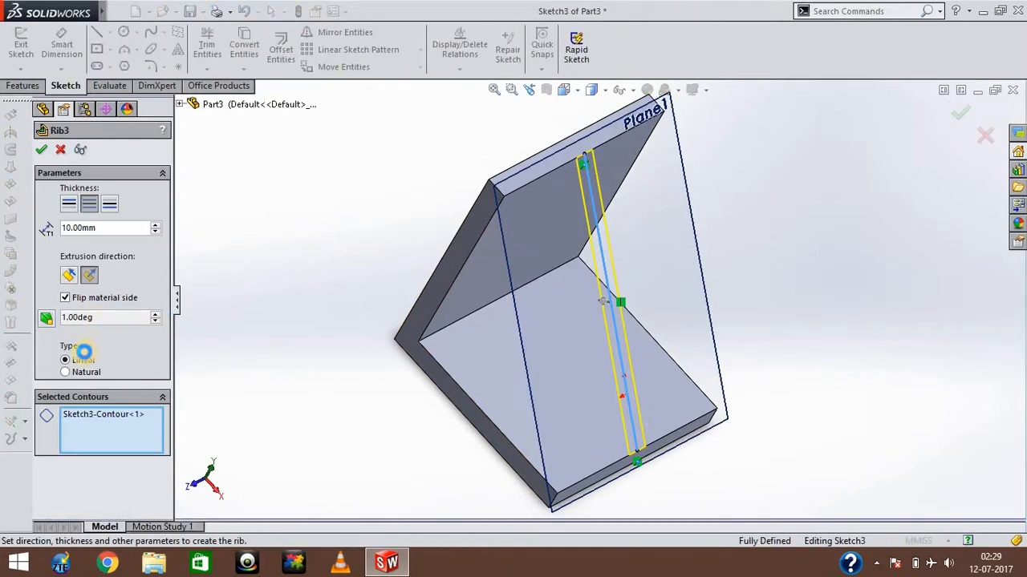
click(47, 319)
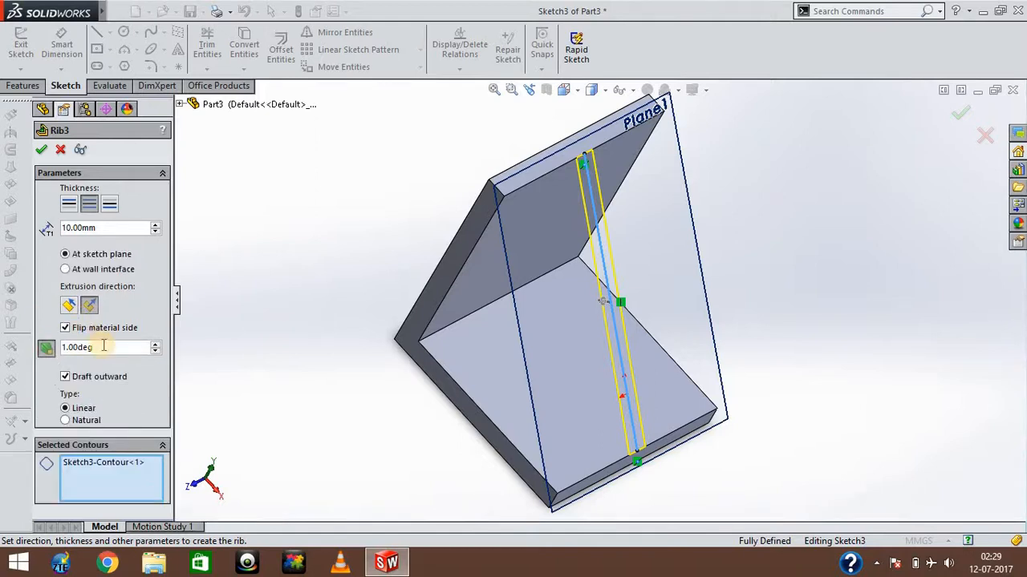
double_click(103, 347)
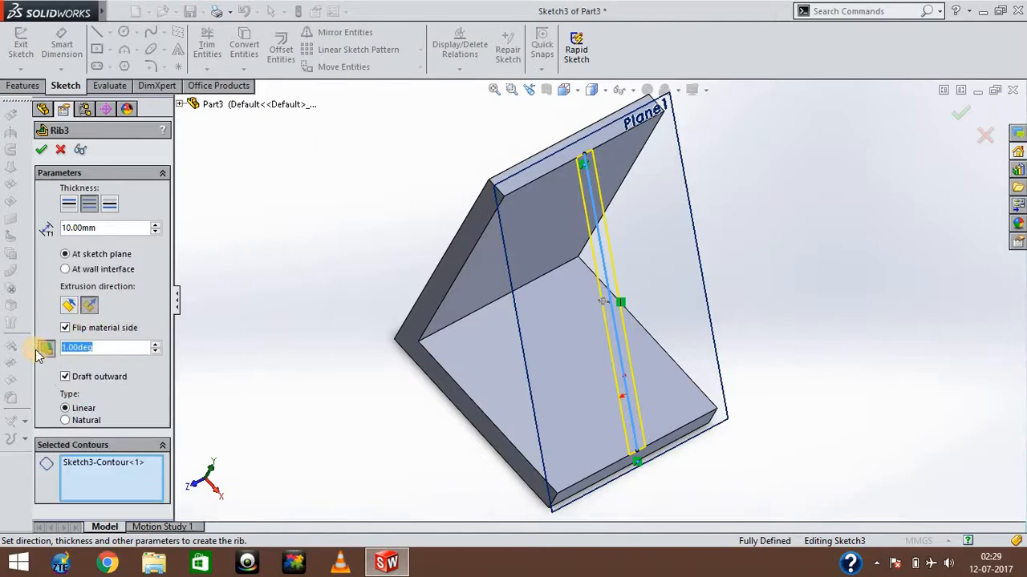
text(5)
key(Return)
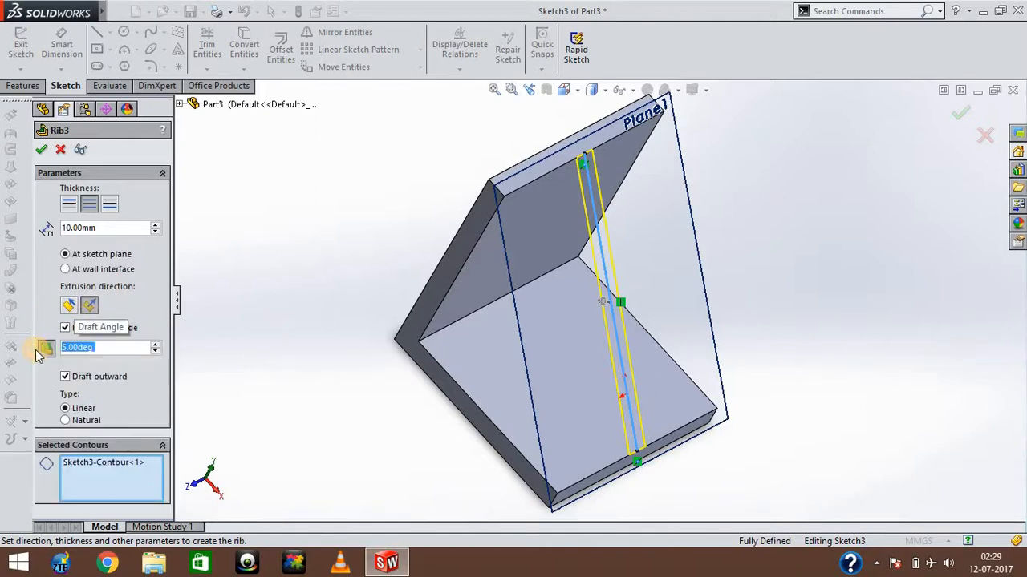
click(65, 377)
click(65, 377)
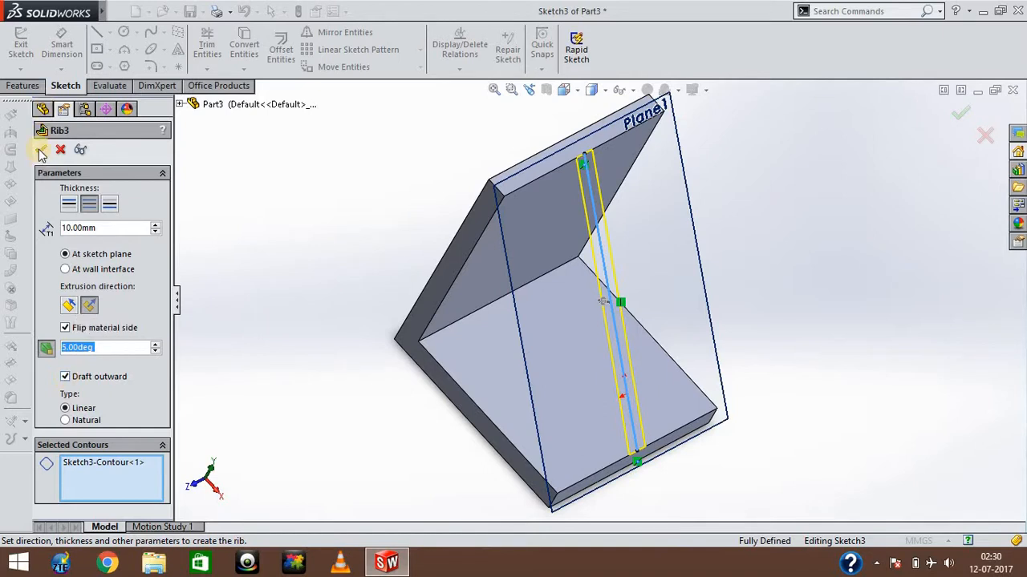
click(42, 151)
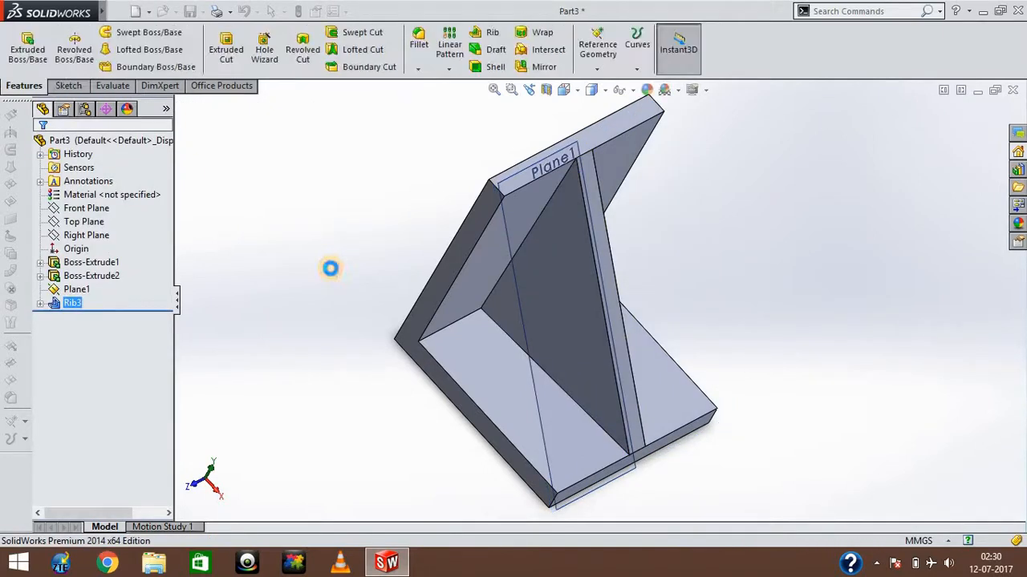
Examine the drafted rib from several oblique angles and looking straight at its narrow front face.
key(Left)
key(Left)
key(Left)
key(Up)
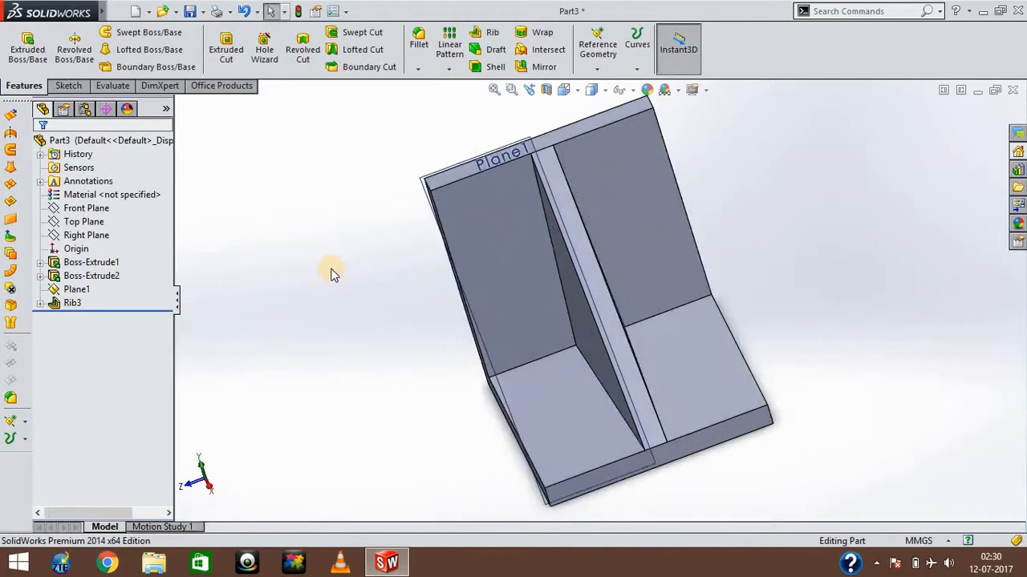
key(Up)
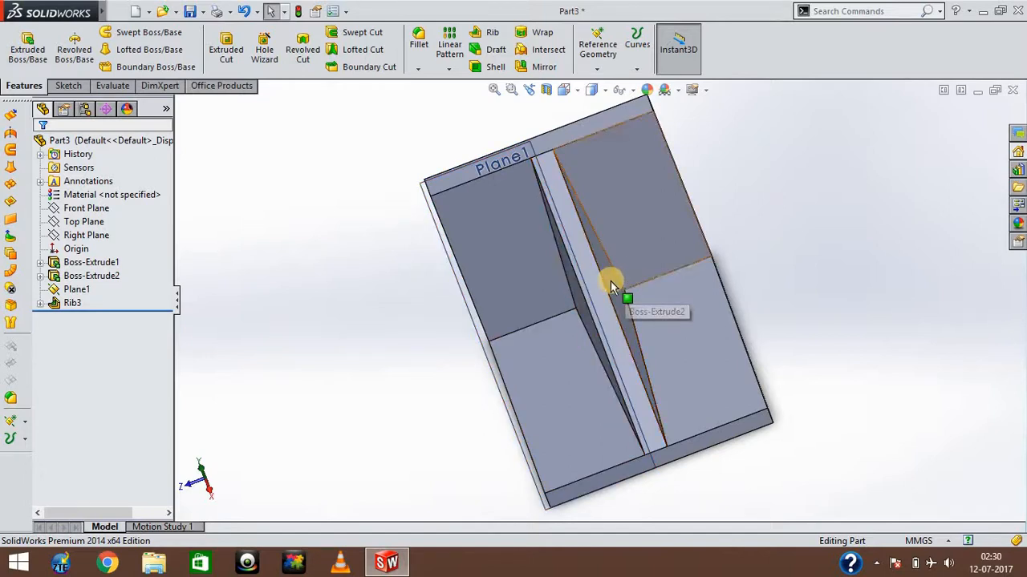
key(Up)
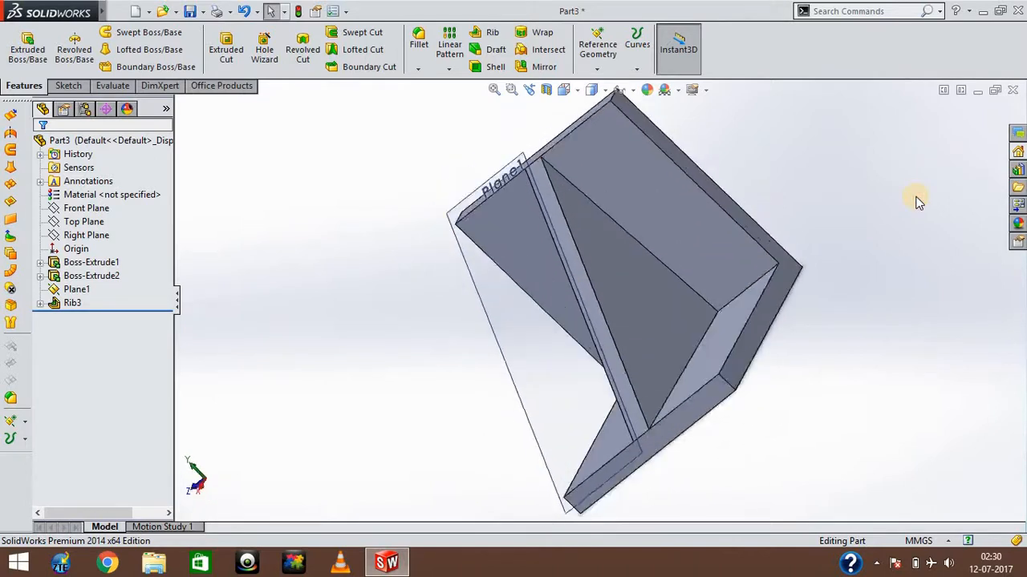
key(Up)
key(Up)
key(Right)
key(Right)
key(Right)
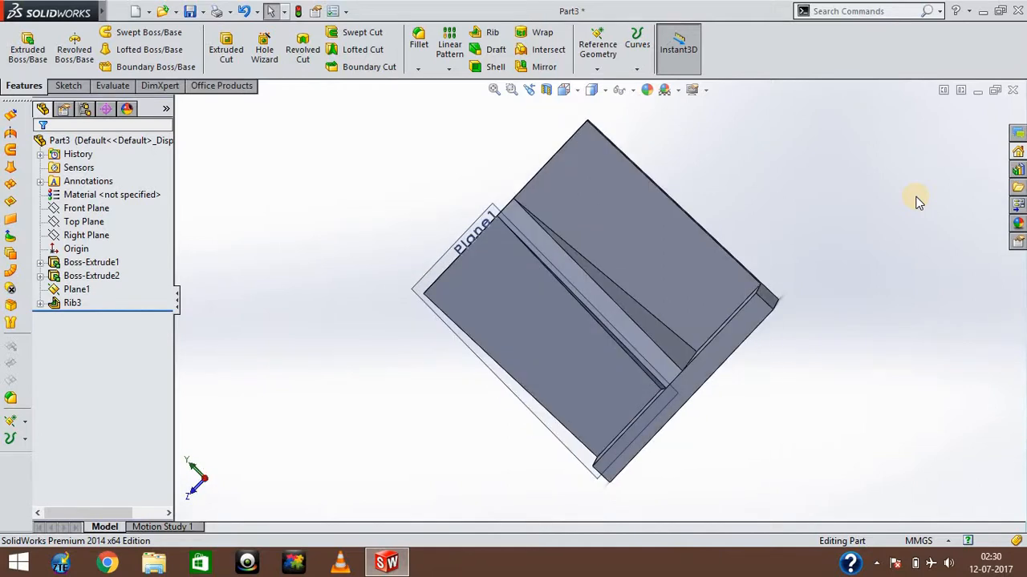
right_click(634, 332)
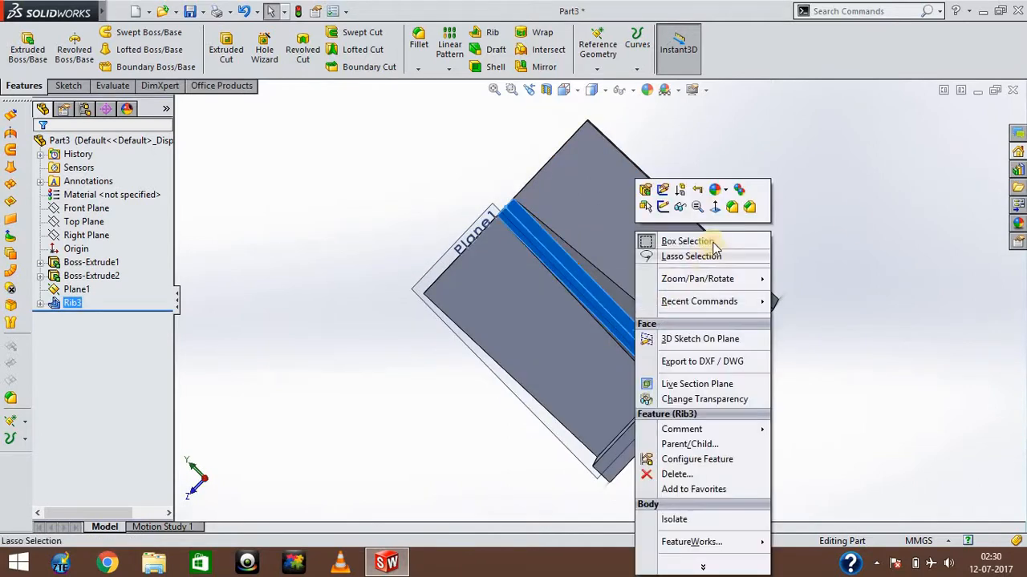
click(714, 208)
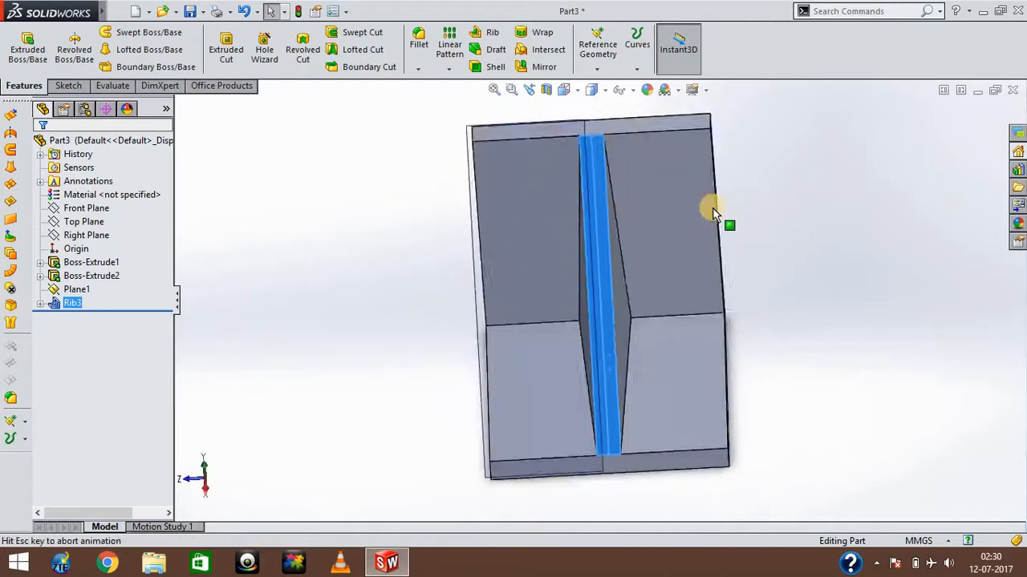
click(757, 307)
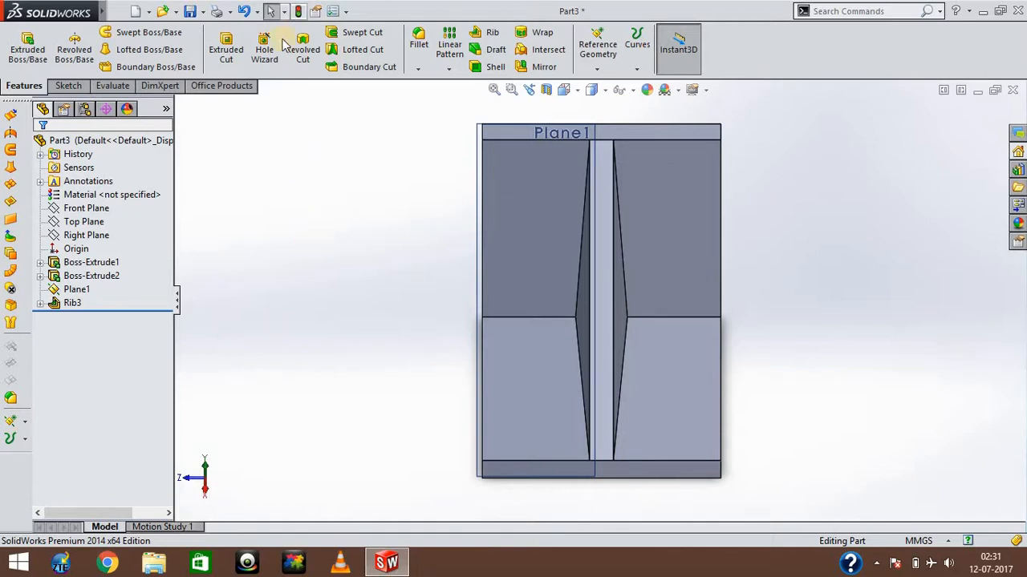
click(287, 183)
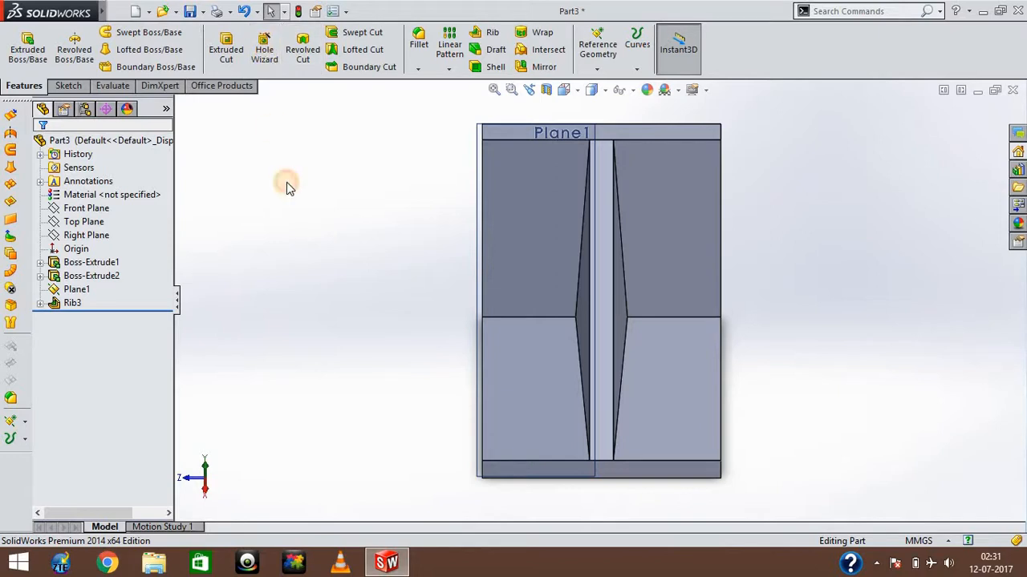